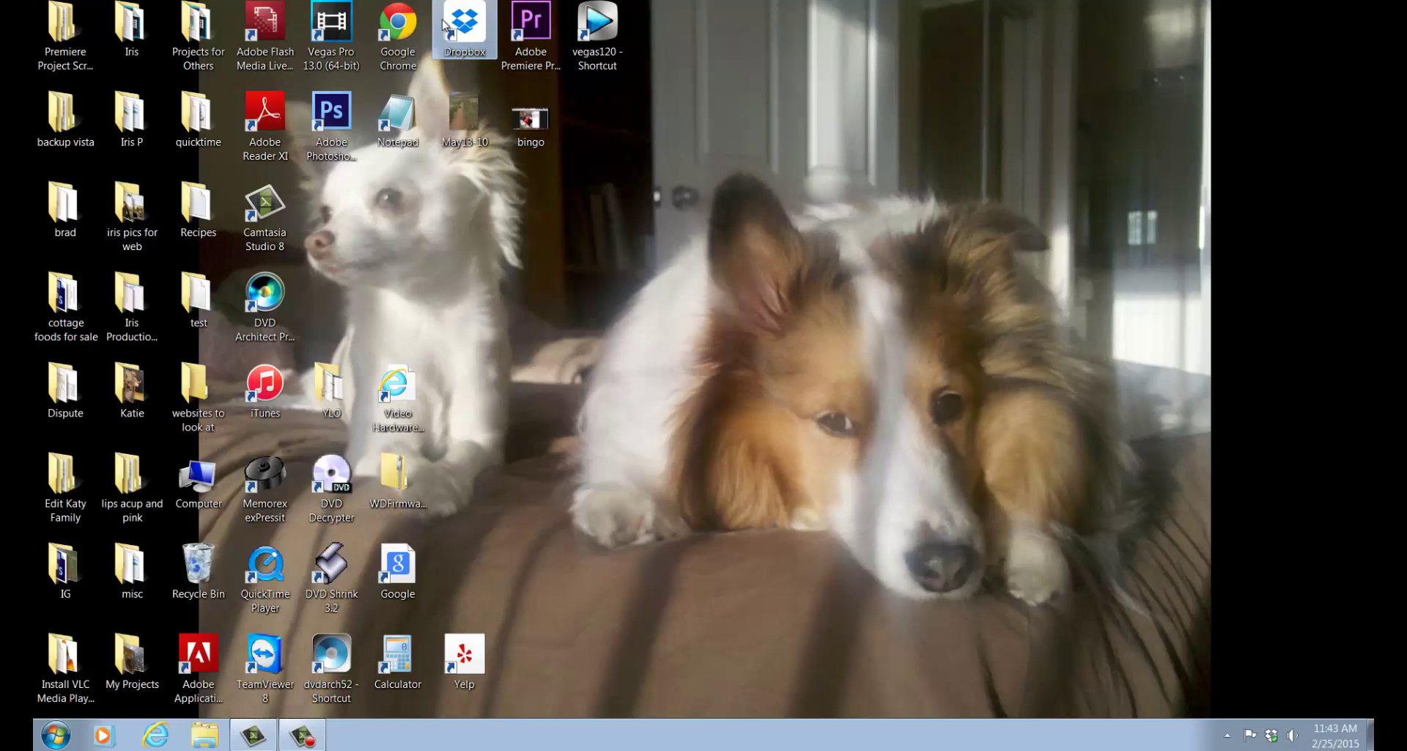
- View Dropbox's sync status and recently changed files in its notification area pop-up
double_click(472, 29)
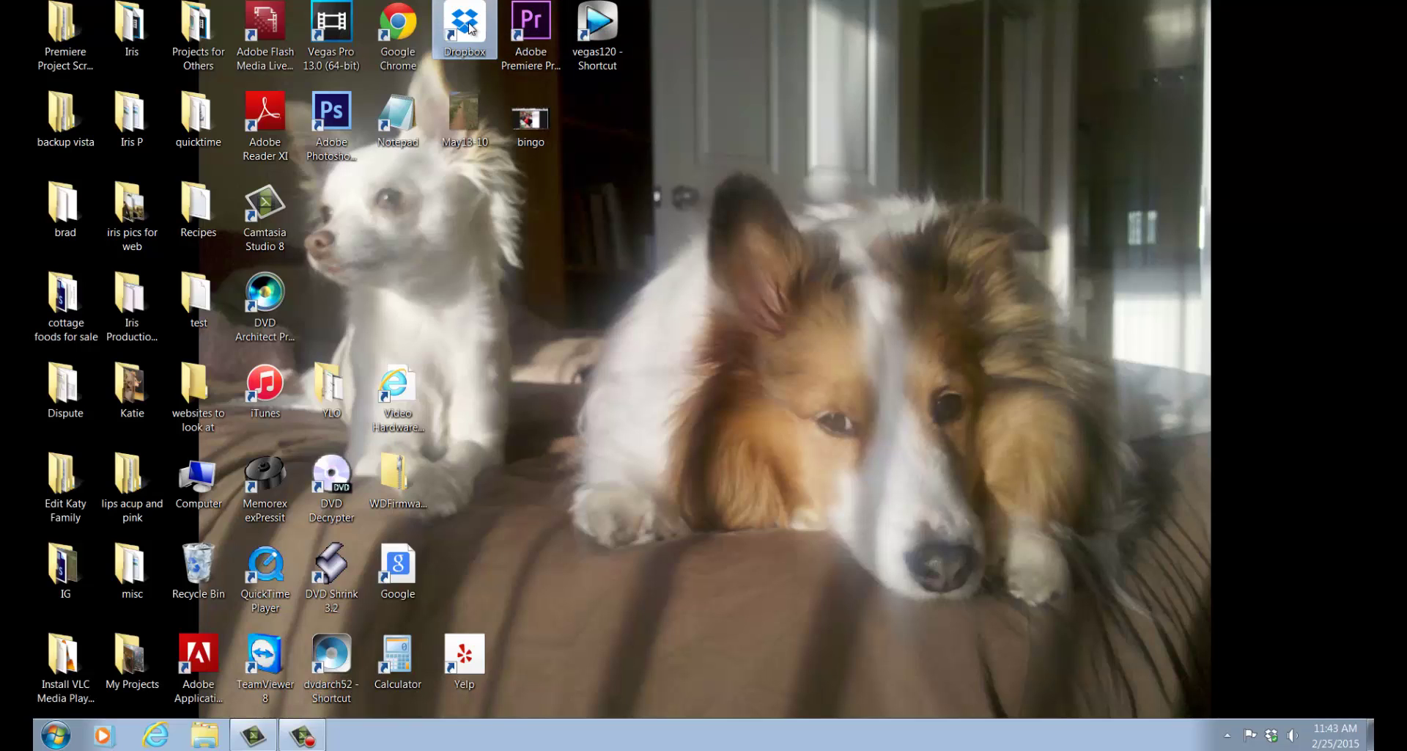
click(1272, 739)
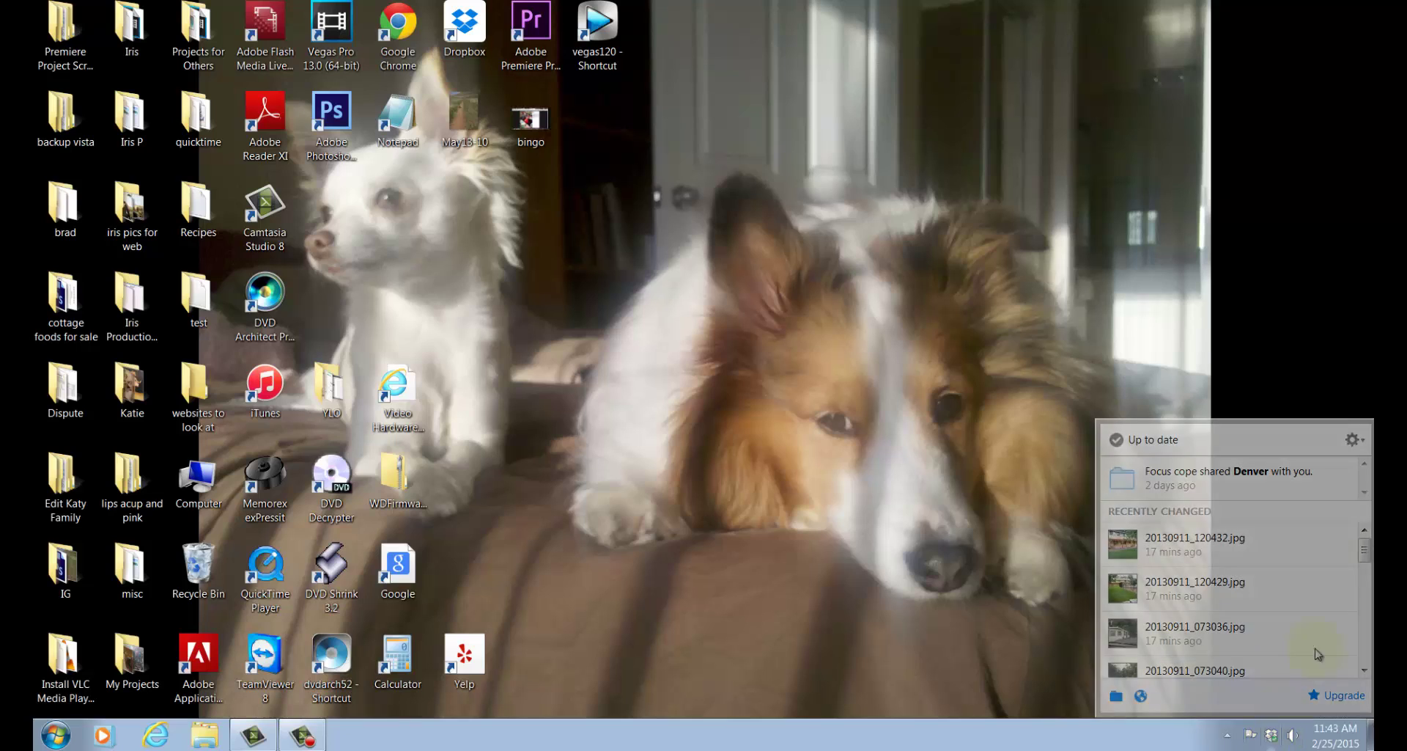
click(1247, 736)
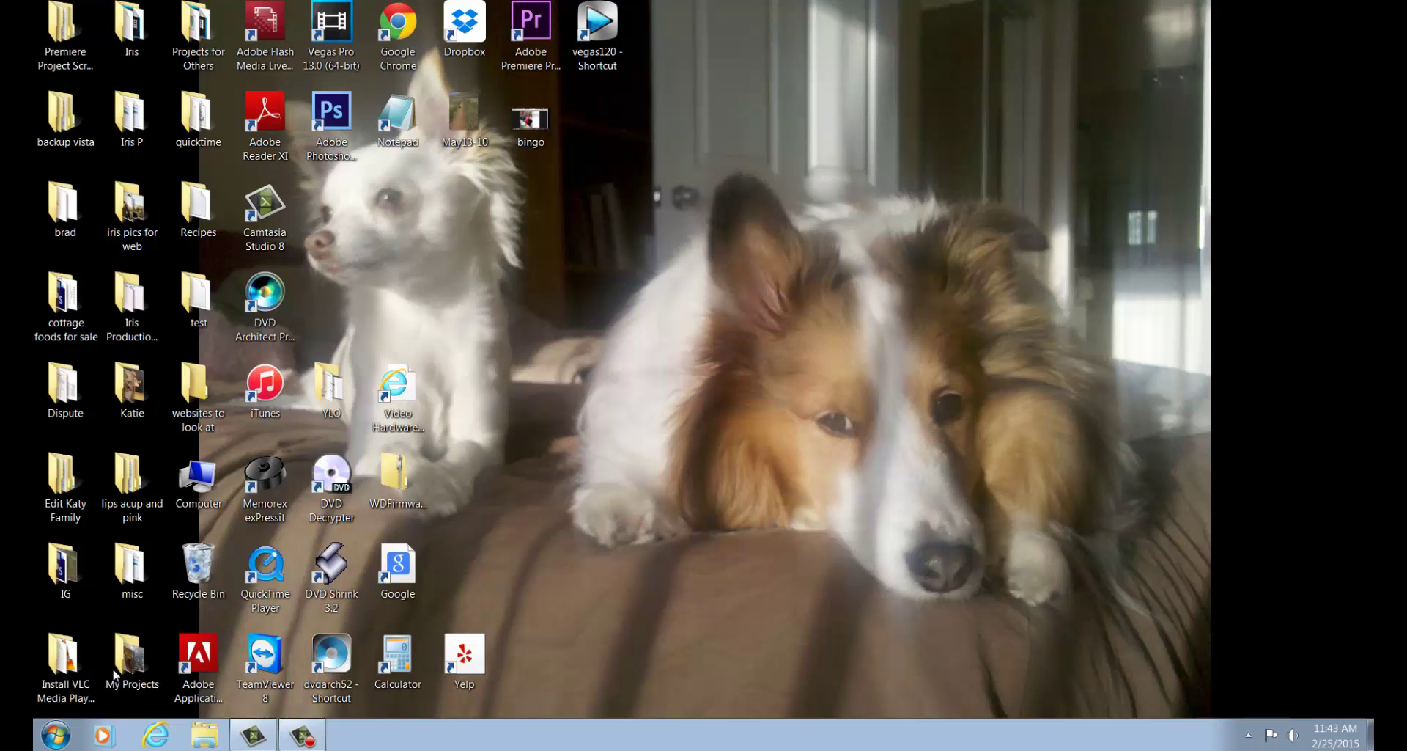
- Find the Dropbox program in the Dropbox folder of the installed programs and send a shortcut for it to the desktop
click(55, 734)
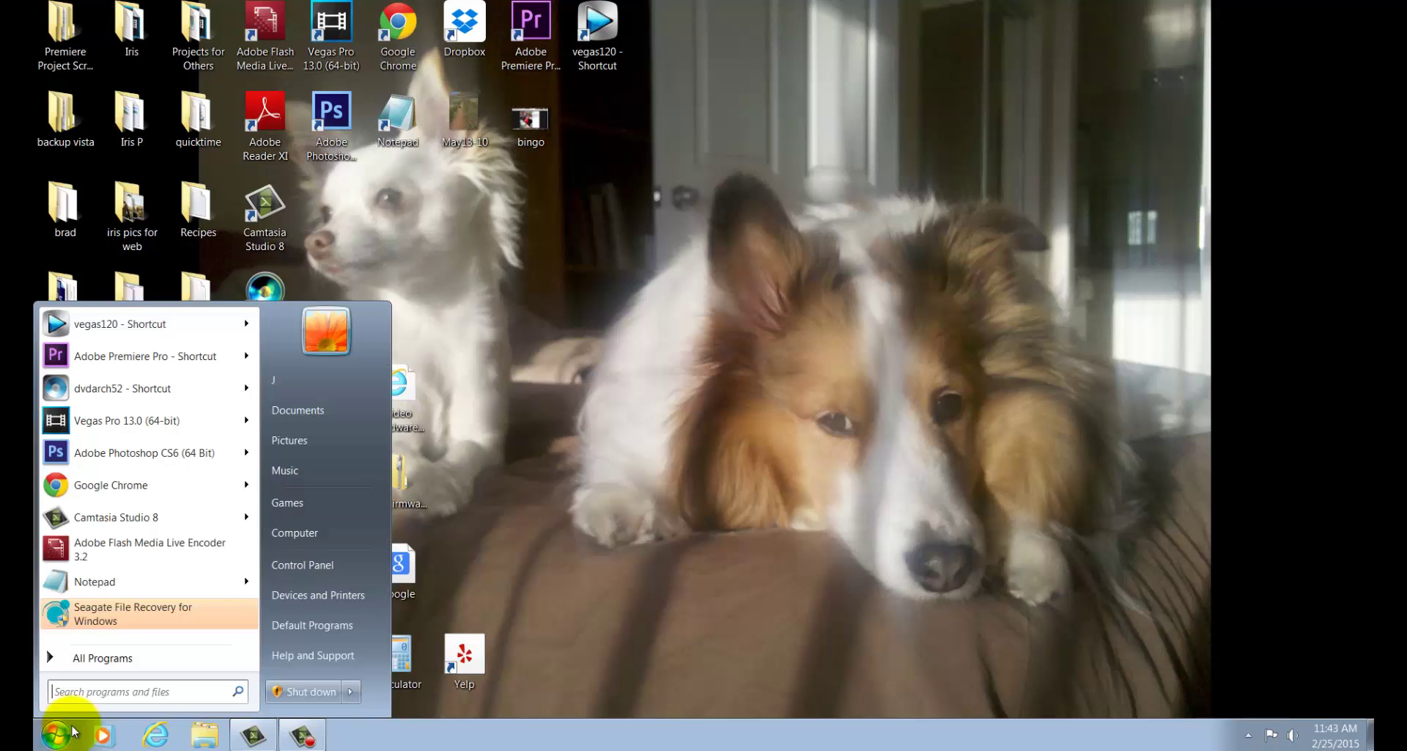
click(112, 657)
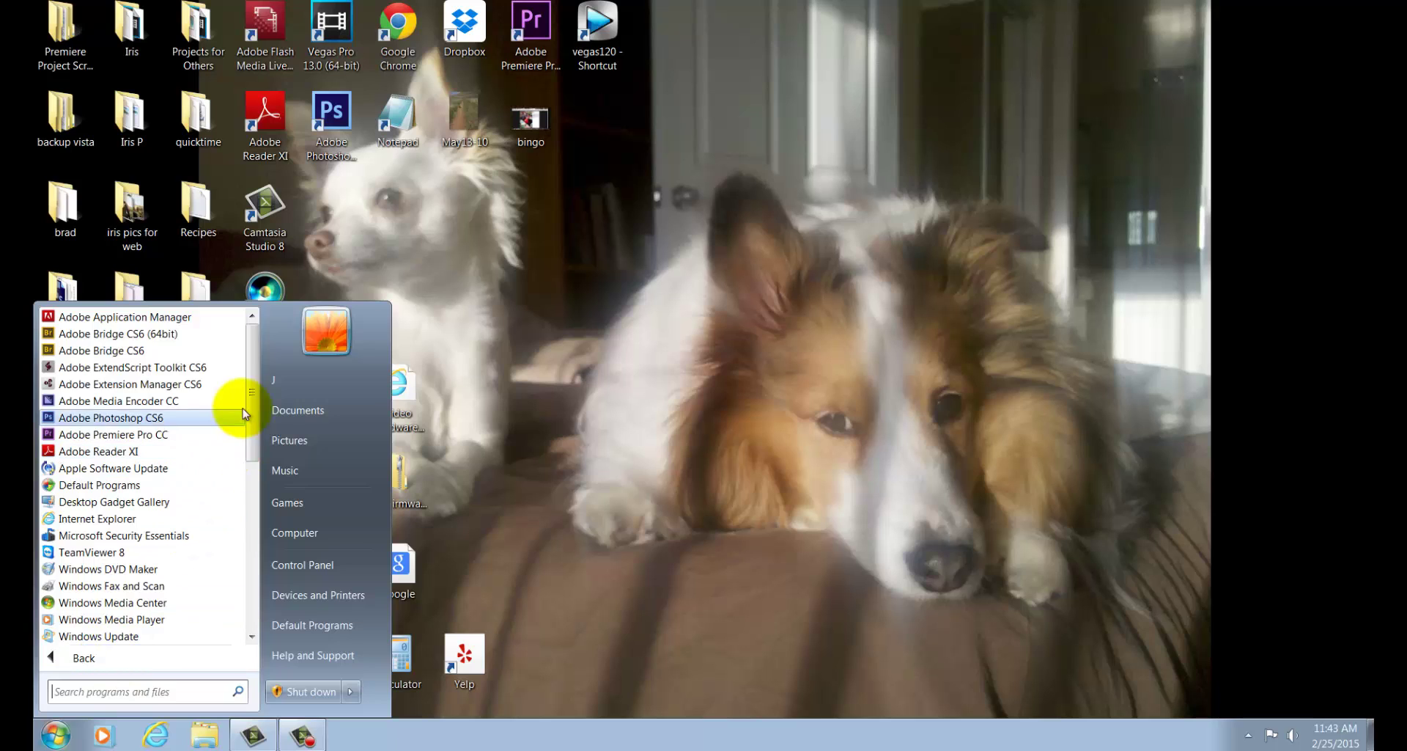
drag(250, 376, 262, 465)
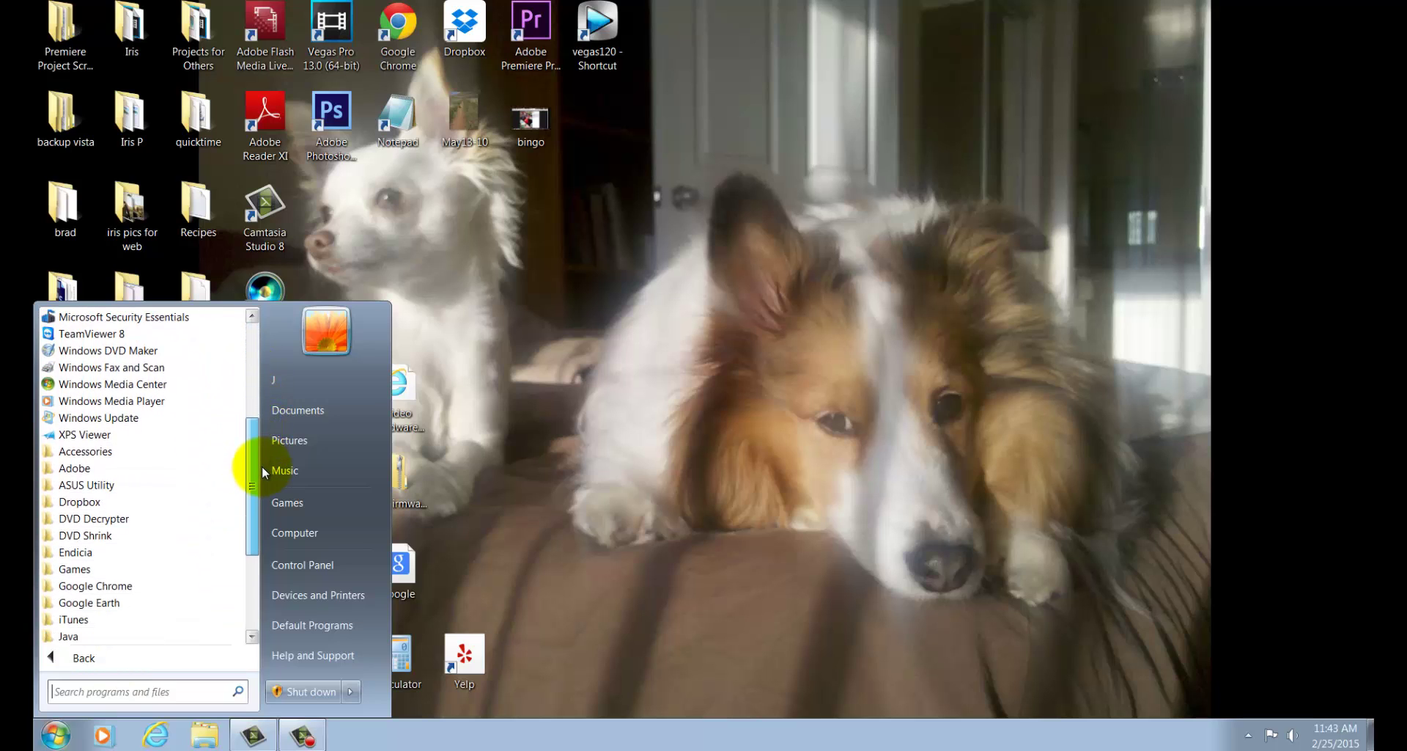
click(79, 502)
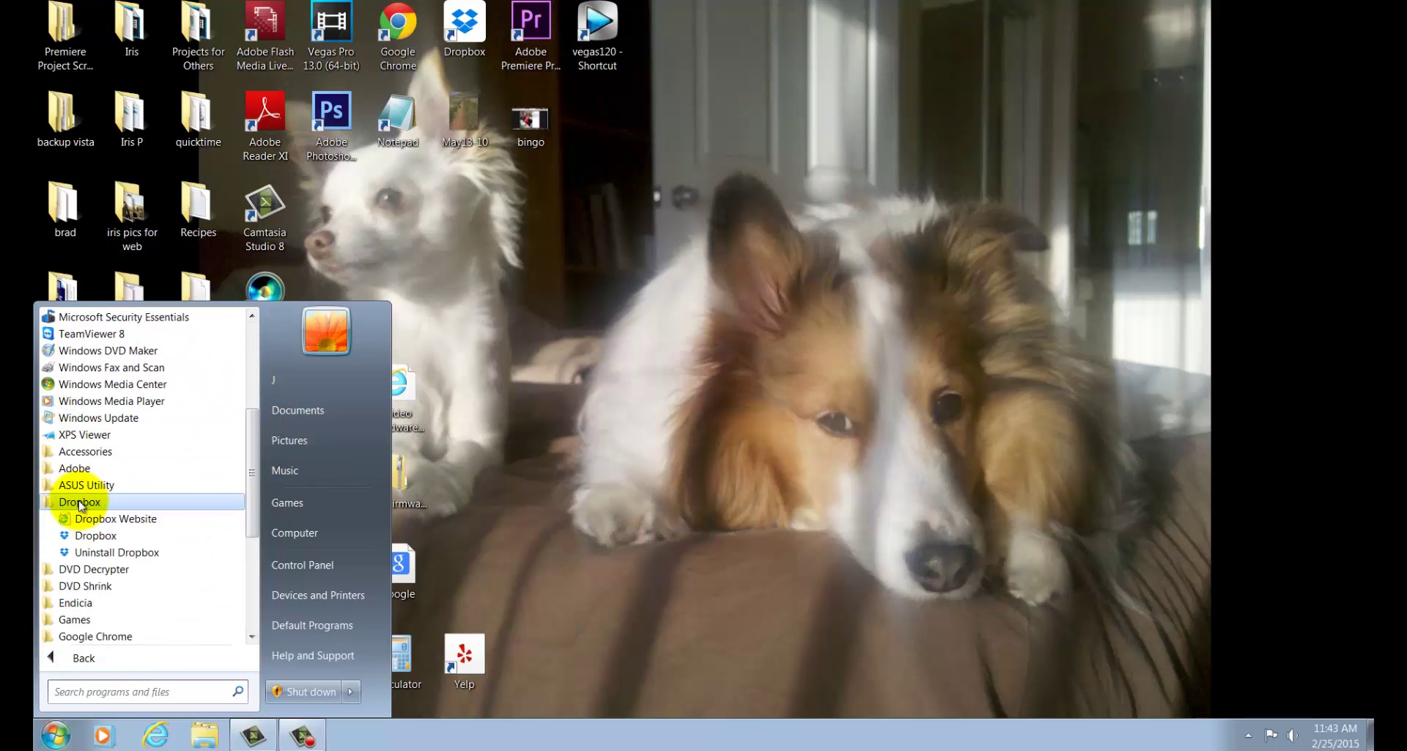
right_click(88, 538)
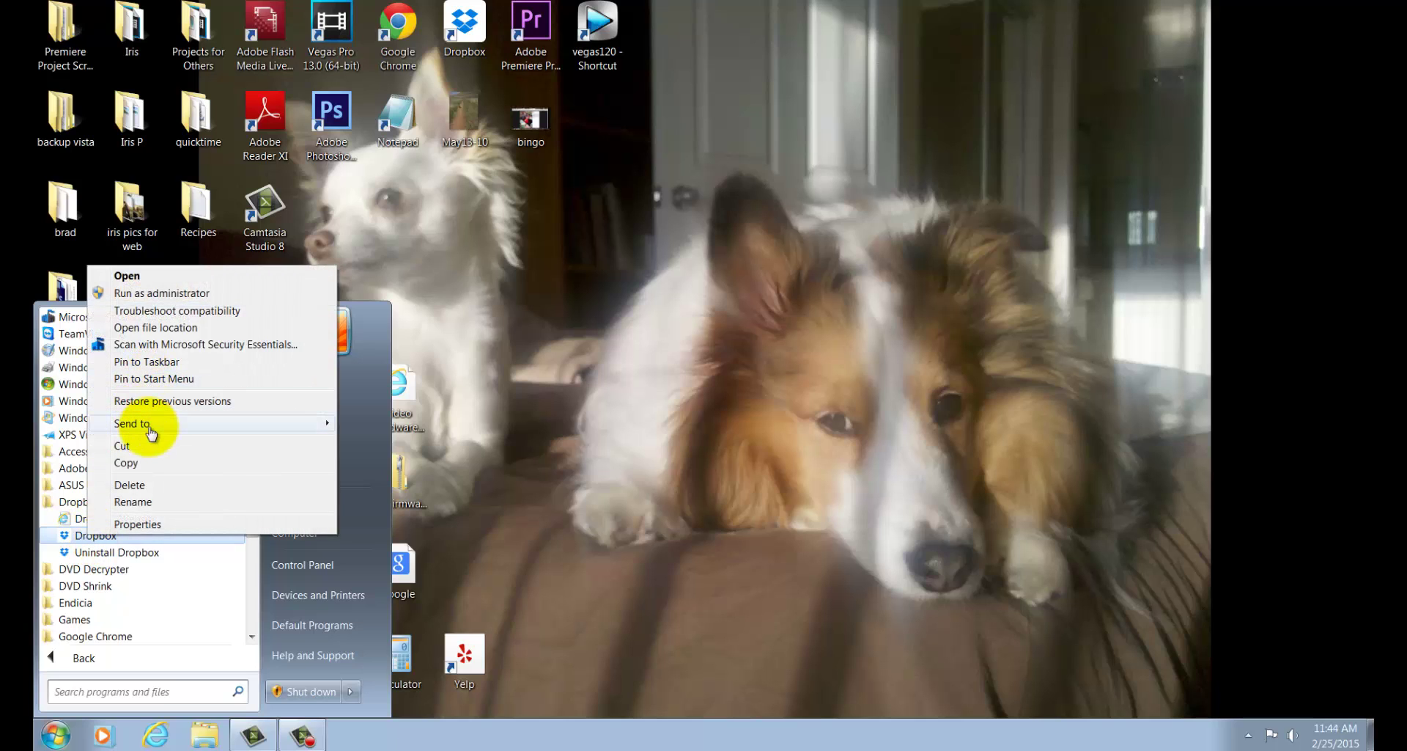
mouse_move(150, 433)
click(374, 441)
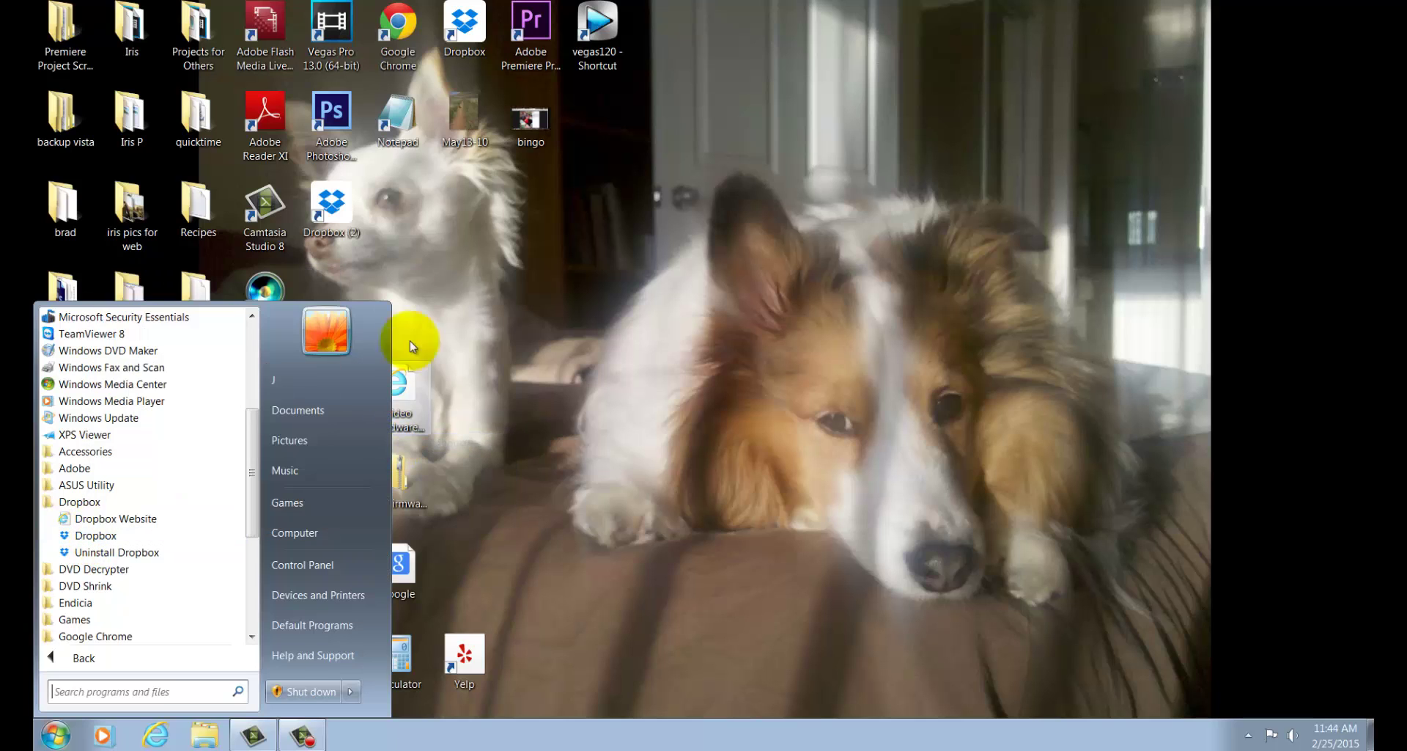
- Delete the duplicate Dropbox (2) shortcut from the desktop by moving it to the Recycle Bin
click(403, 267)
click(346, 207)
drag(349, 213, 210, 578)
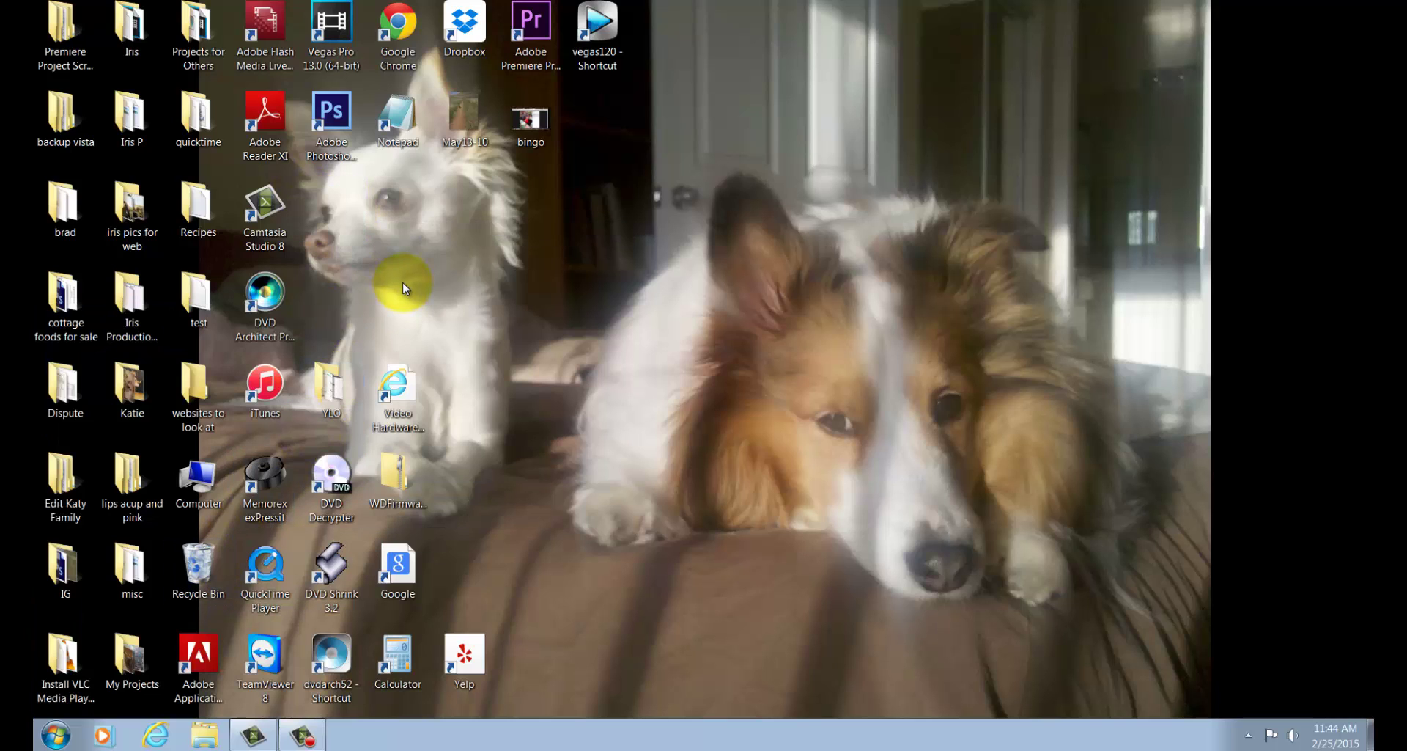
- Open the Dropbox folder, create a subfolder named A in it and open that subfolder beside the desktop images
double_click(466, 35)
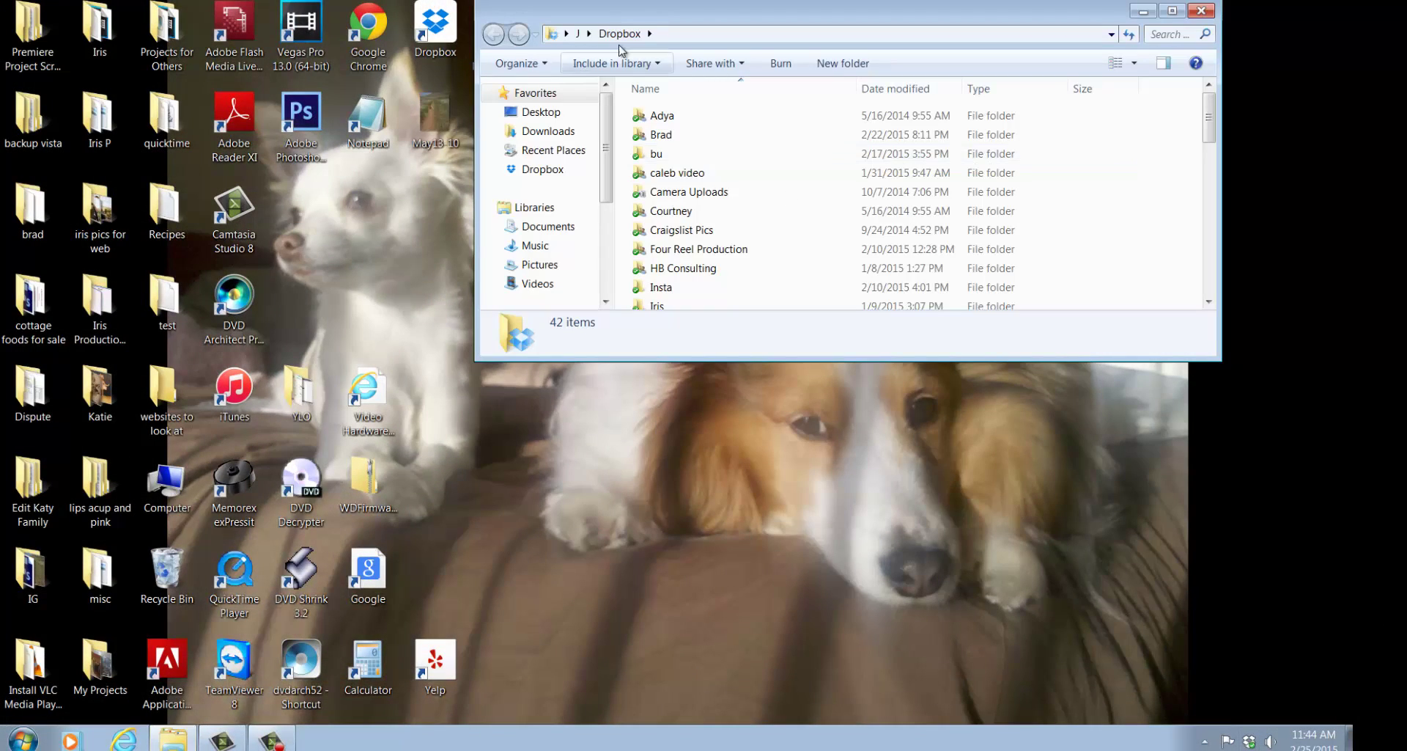
drag(653, 16, 652, 80)
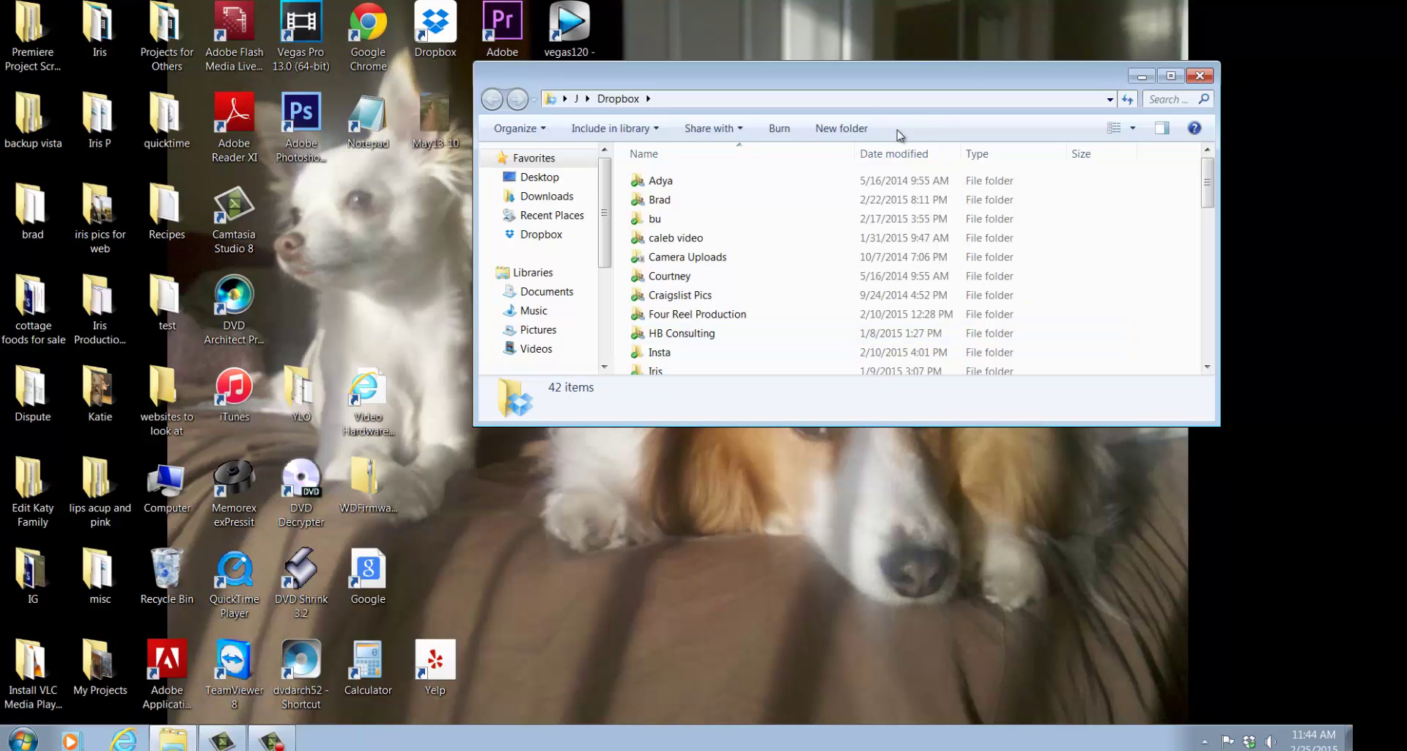
click(833, 130)
text(A)
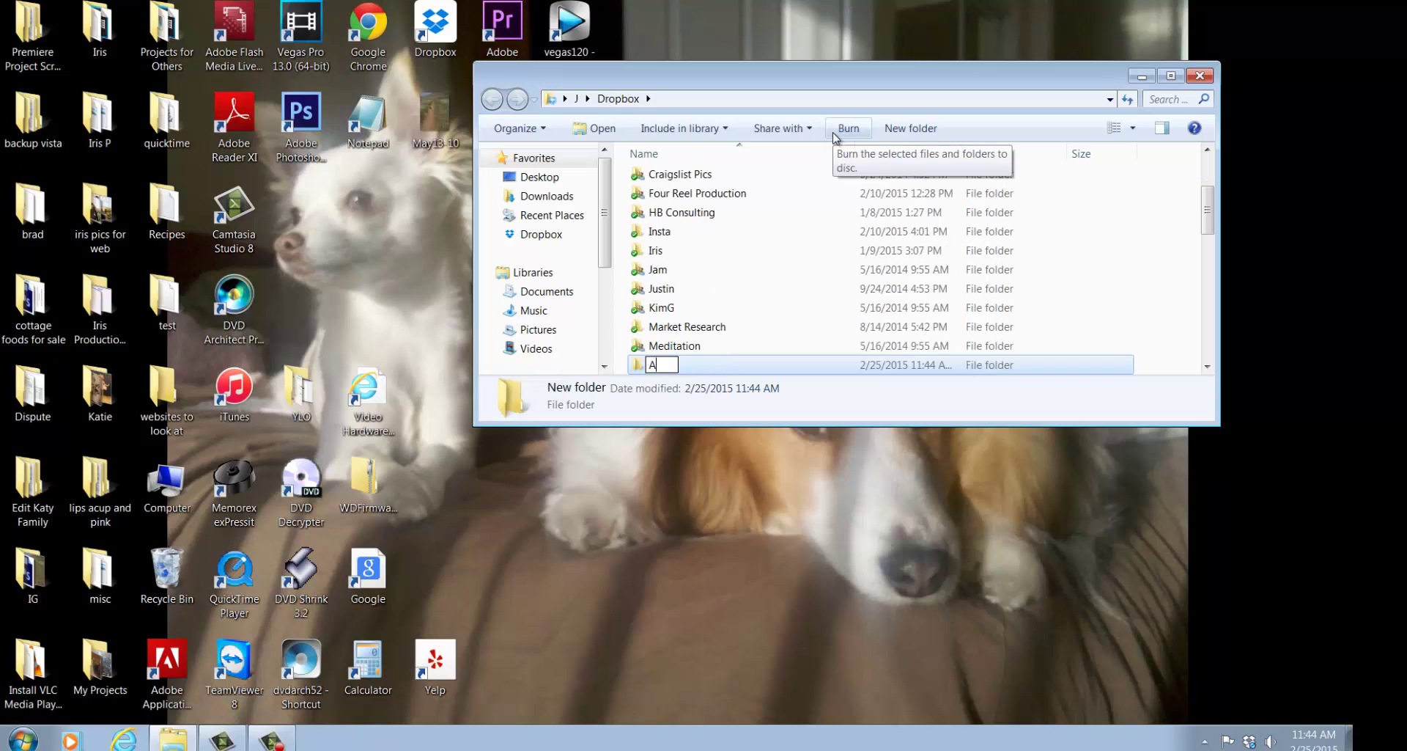
key(Return)
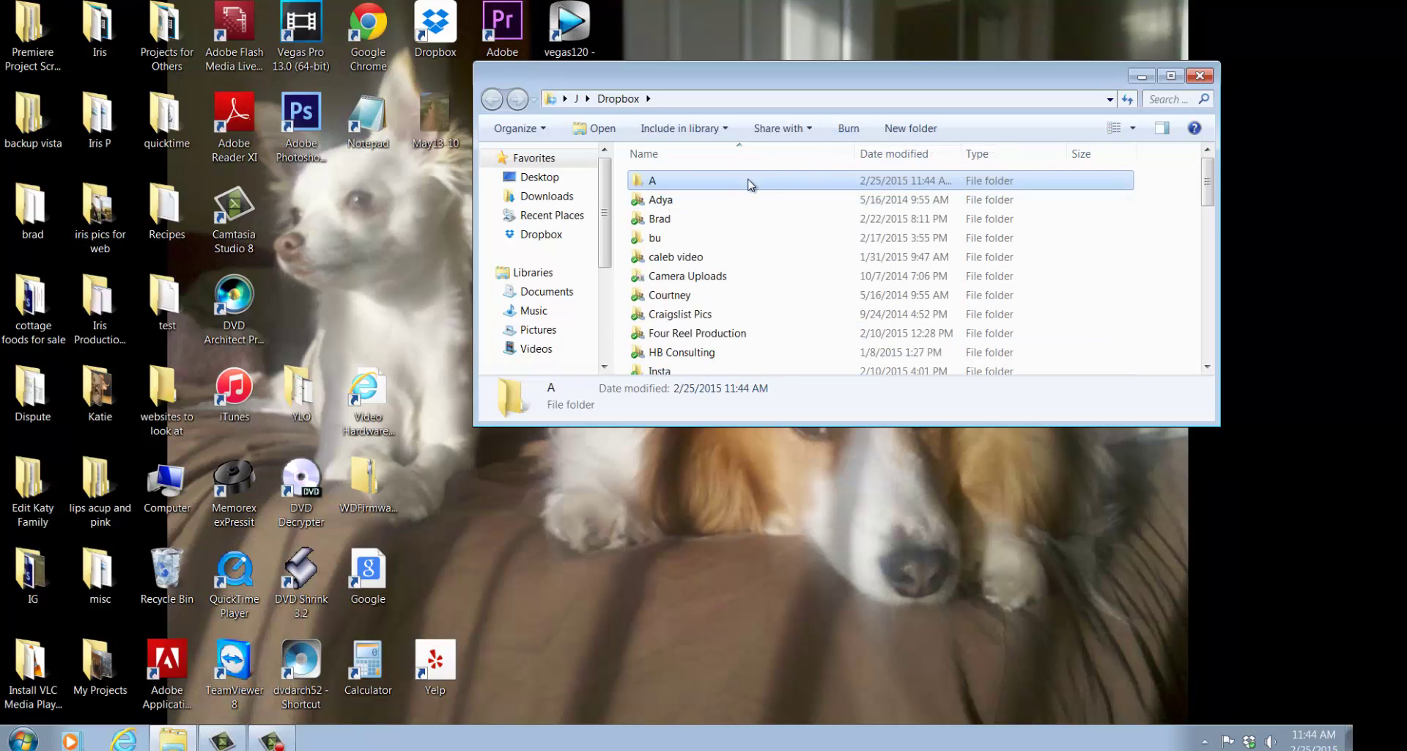
double_click(755, 183)
drag(773, 88, 832, 163)
- Move the bingo and May13-10 images from the desktop into folder A, and undo the move
click(495, 145)
ctrl+click(439, 125)
drag(440, 125, 820, 320)
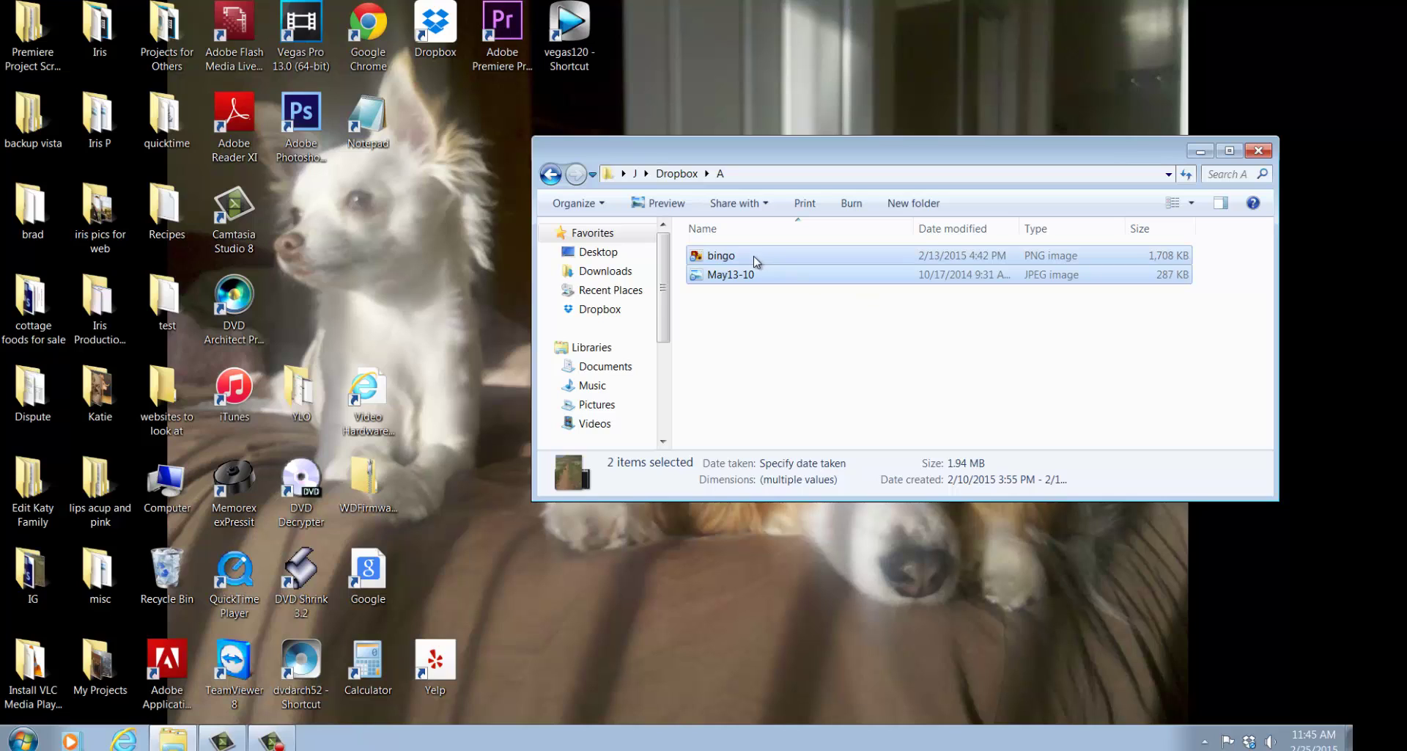
key(ctrl+z)
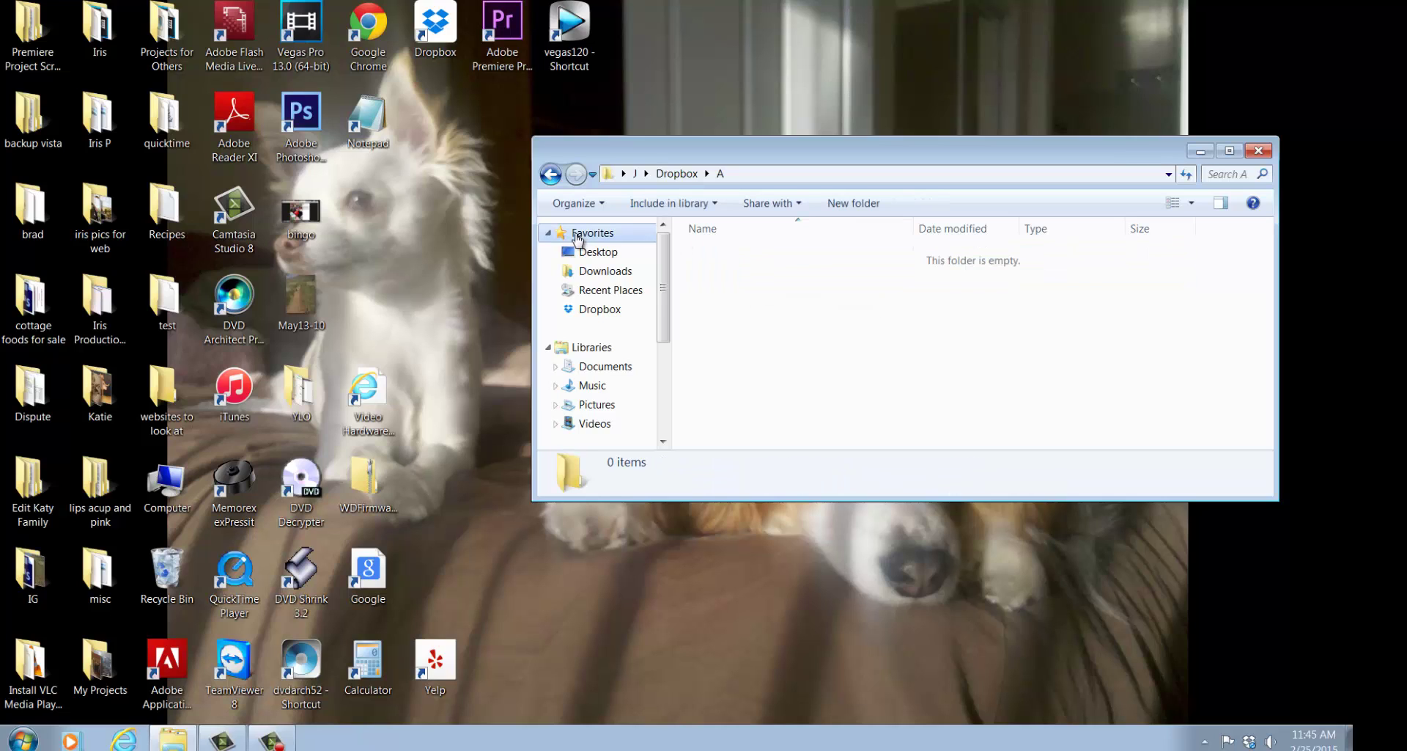
- Copy the bingo and May13-10 images from the desktop into Dropbox folder A, and close the folder window once they have synced
drag(346, 239, 311, 295)
right_click(311, 294)
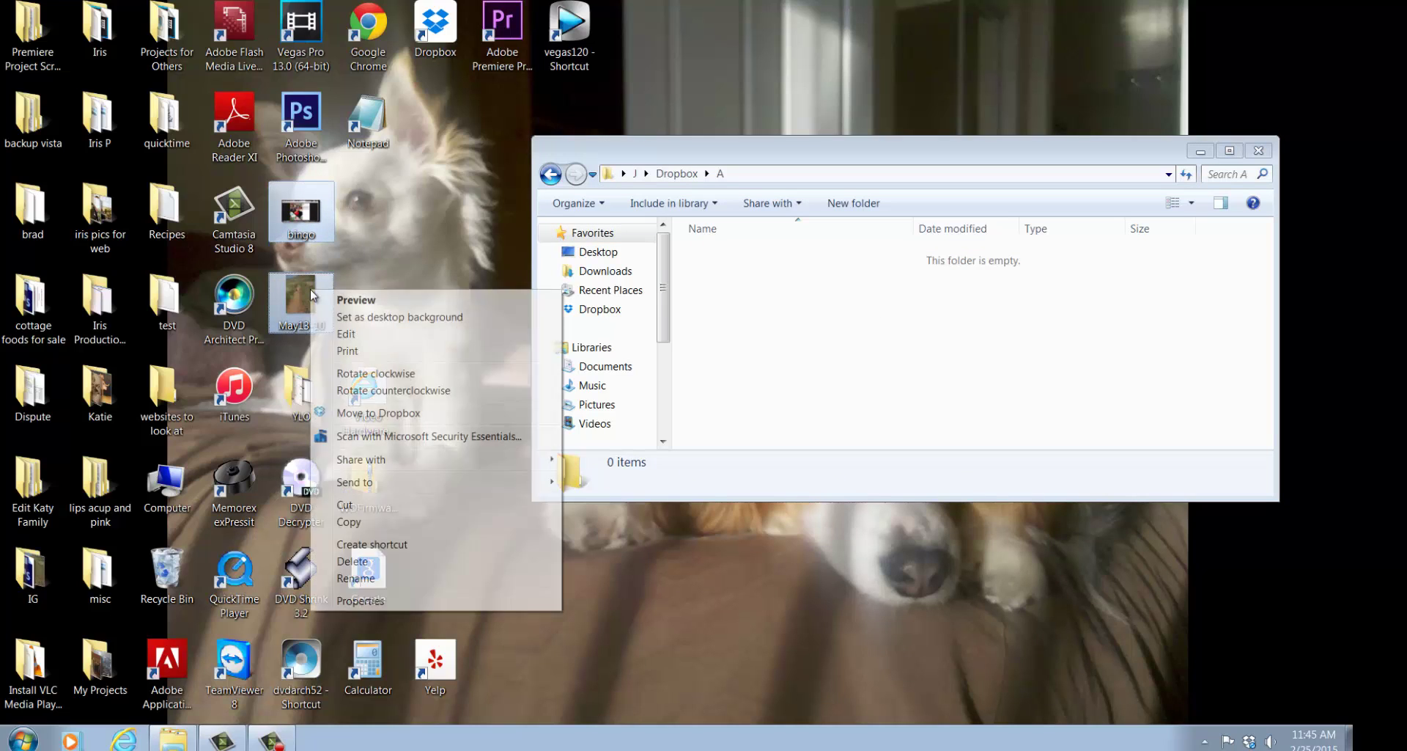
click(388, 521)
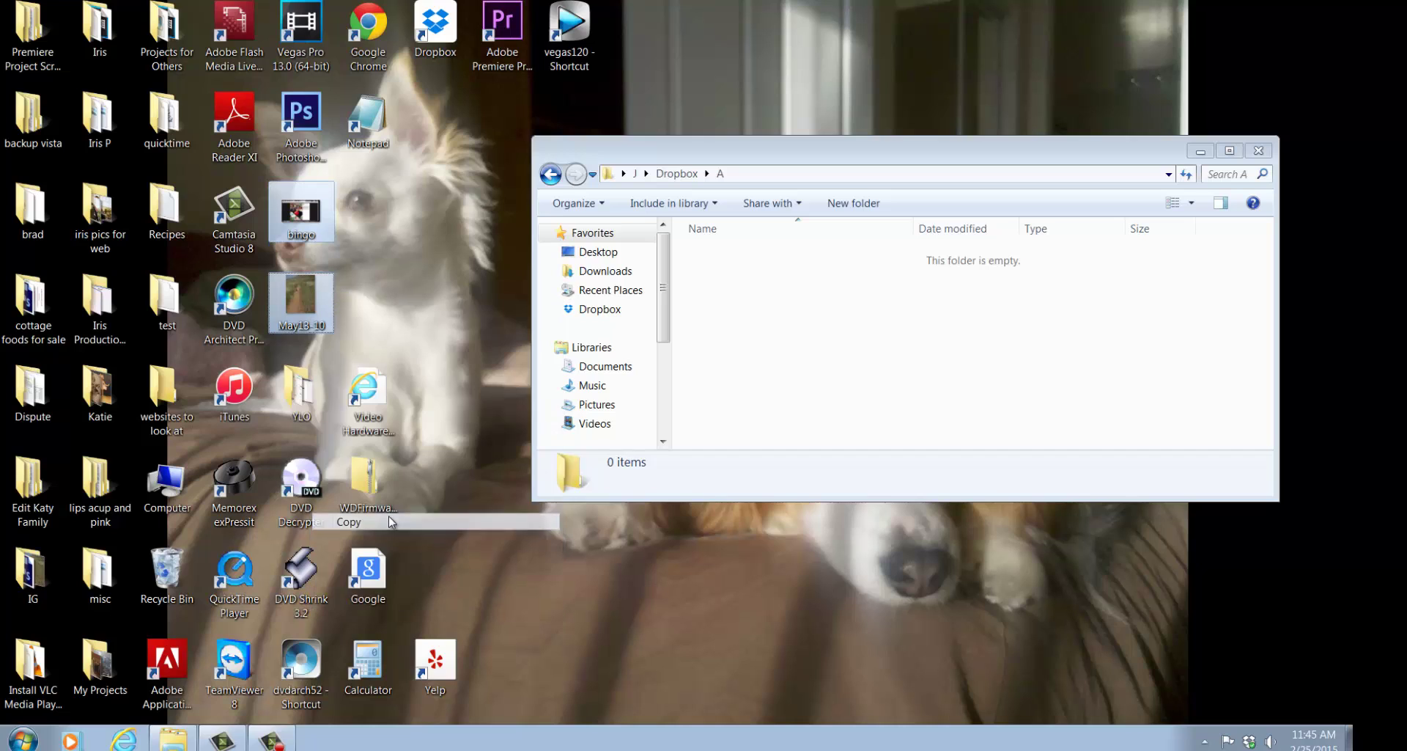
click(759, 316)
right_click(757, 309)
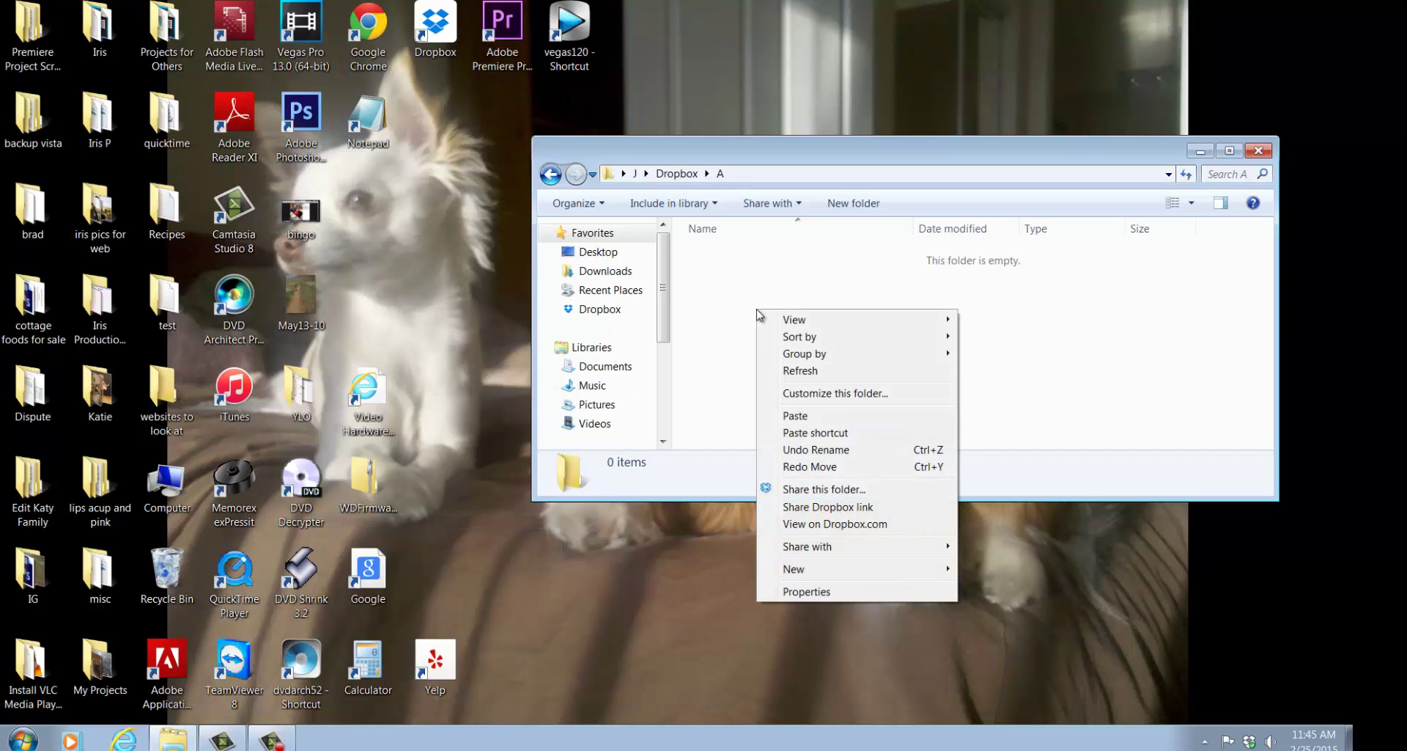
click(731, 389)
key(ctrl+v)
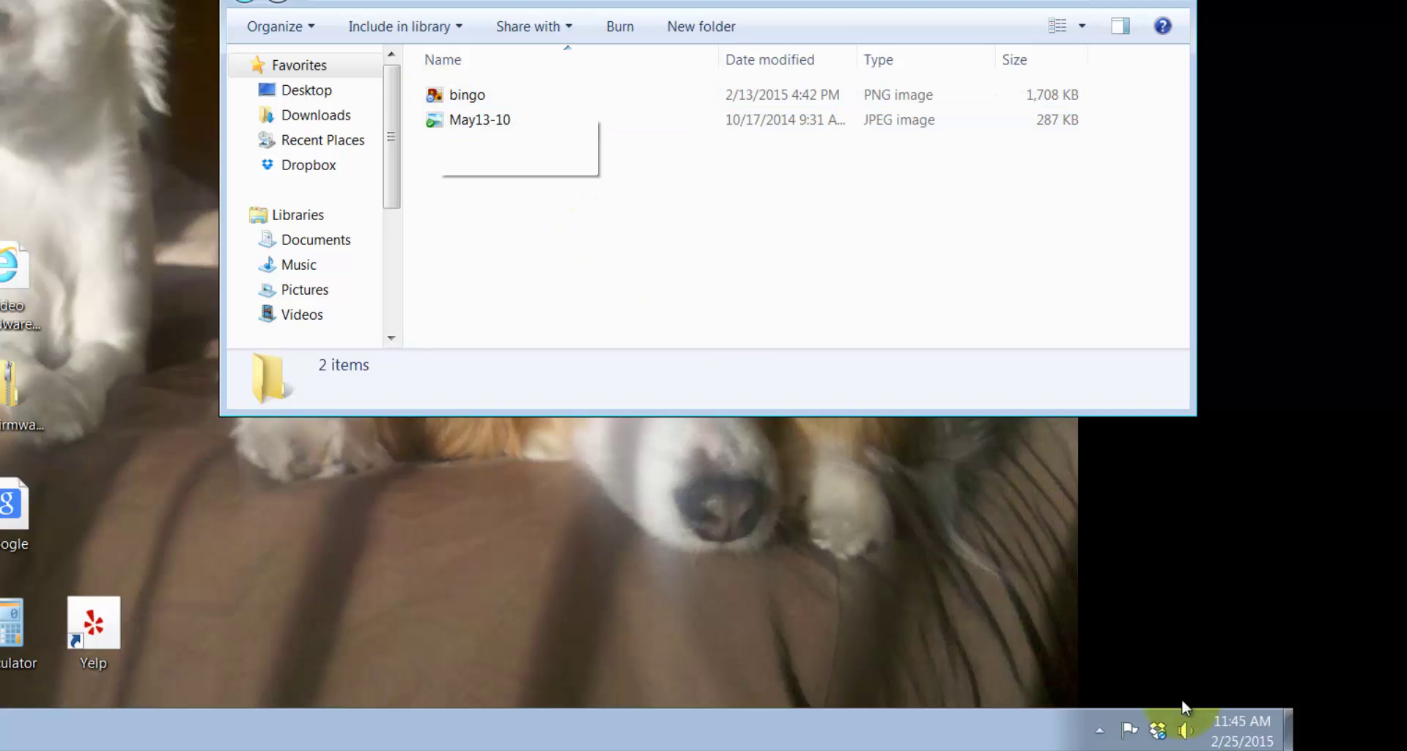
mouse_move(1159, 732)
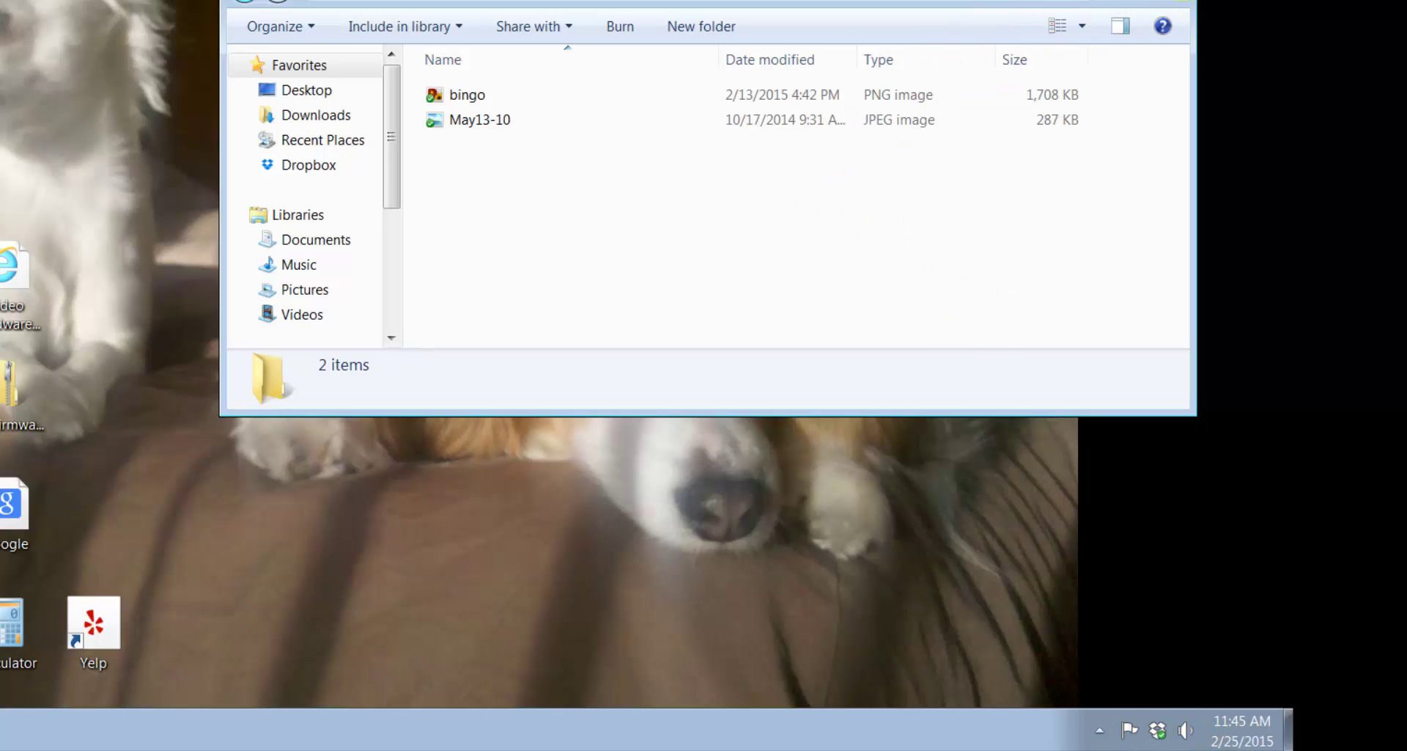
click(1182, 0)
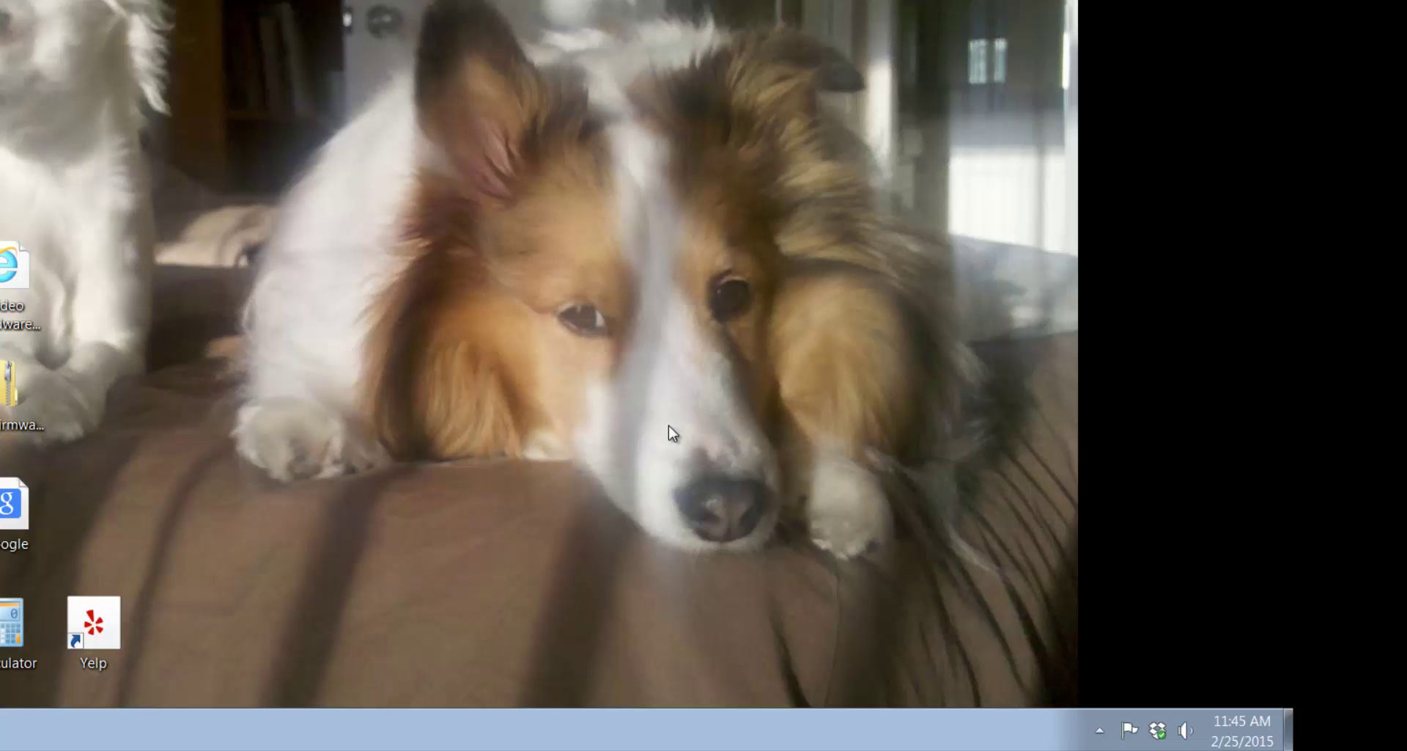
- Reopen the Dropbox folder and view folder A's contents on Dropbox.com, closing the browser after the check
double_click(1158, 731)
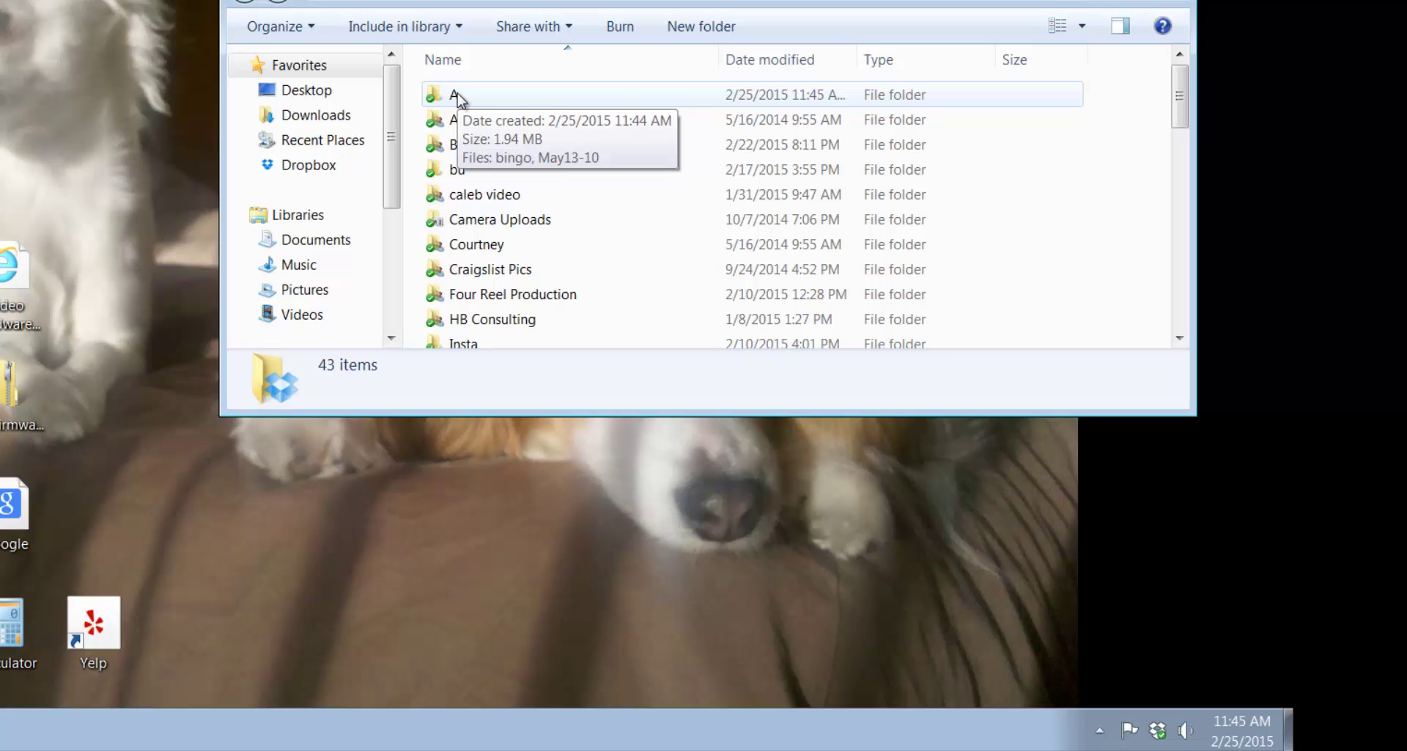
right_click(459, 99)
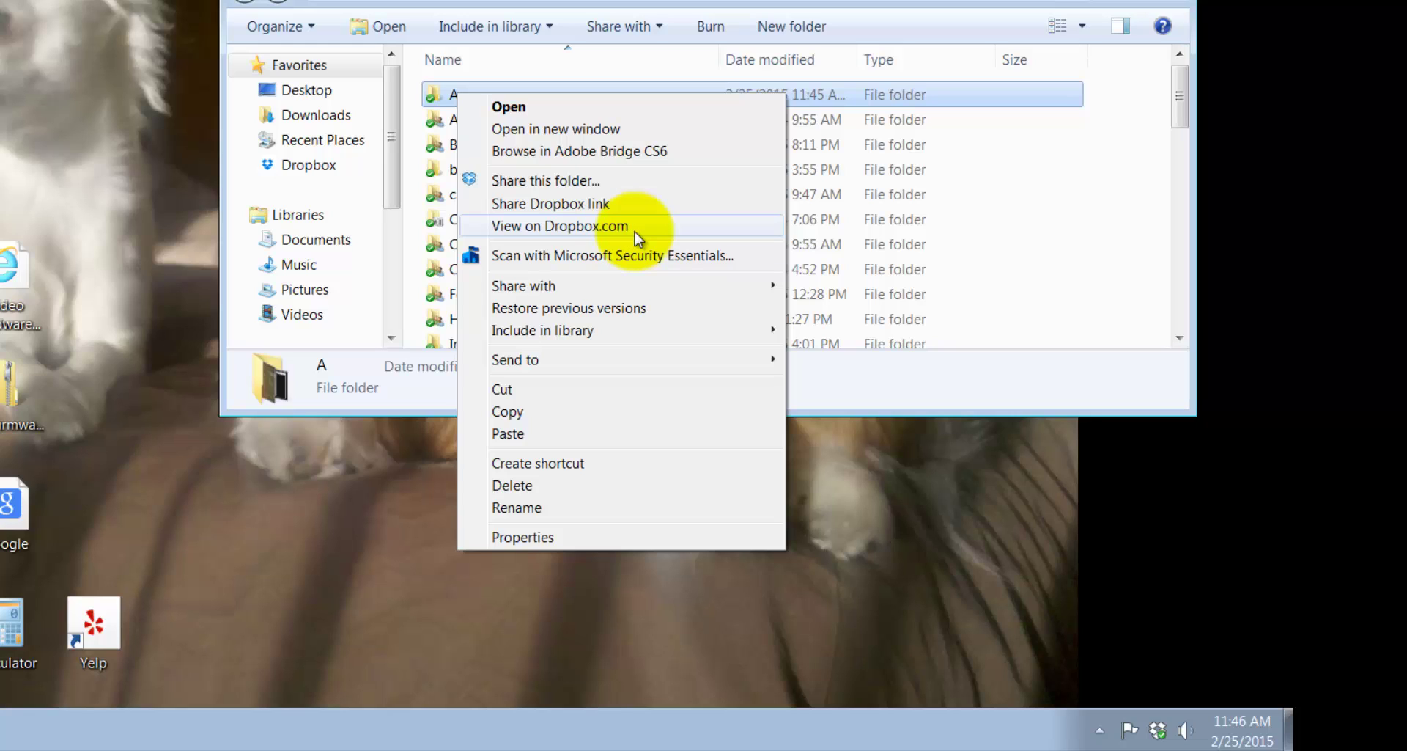
click(561, 226)
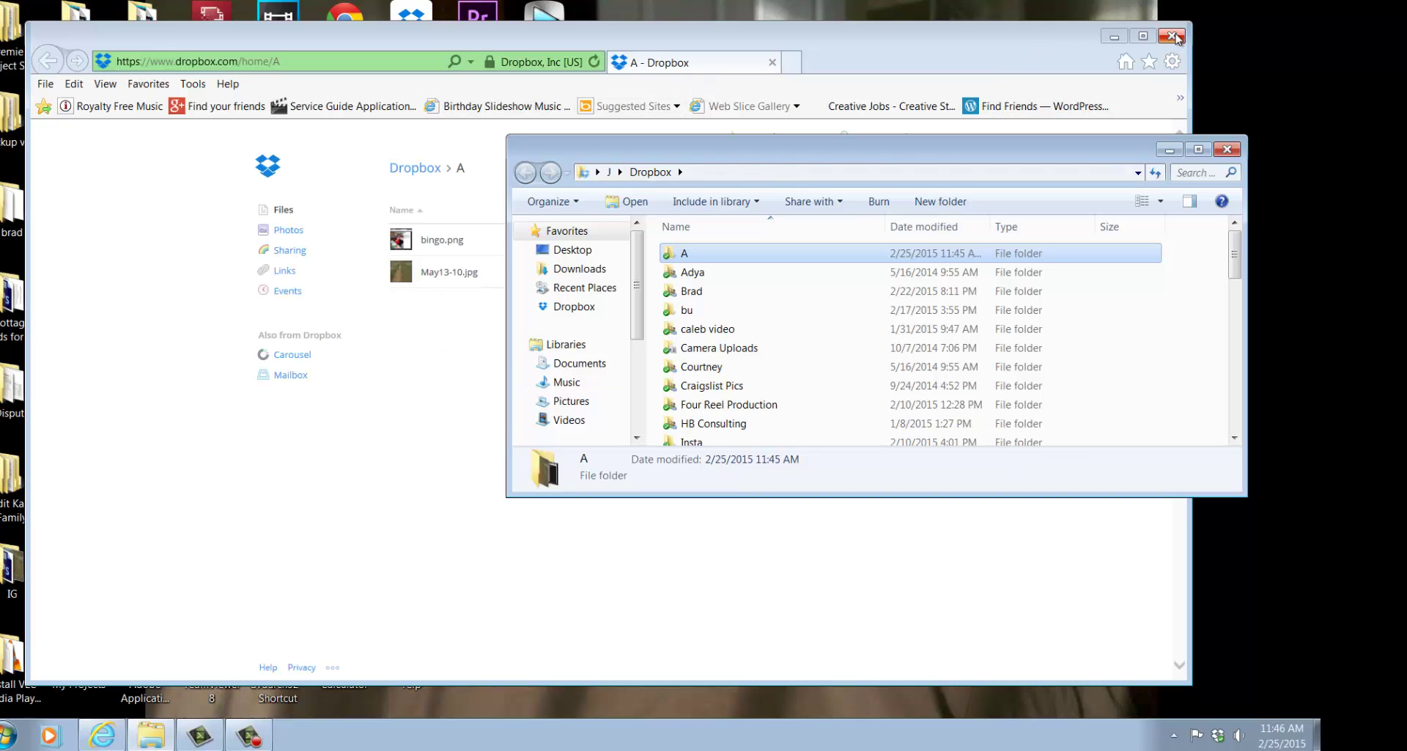
drag(1013, 152, 930, 391)
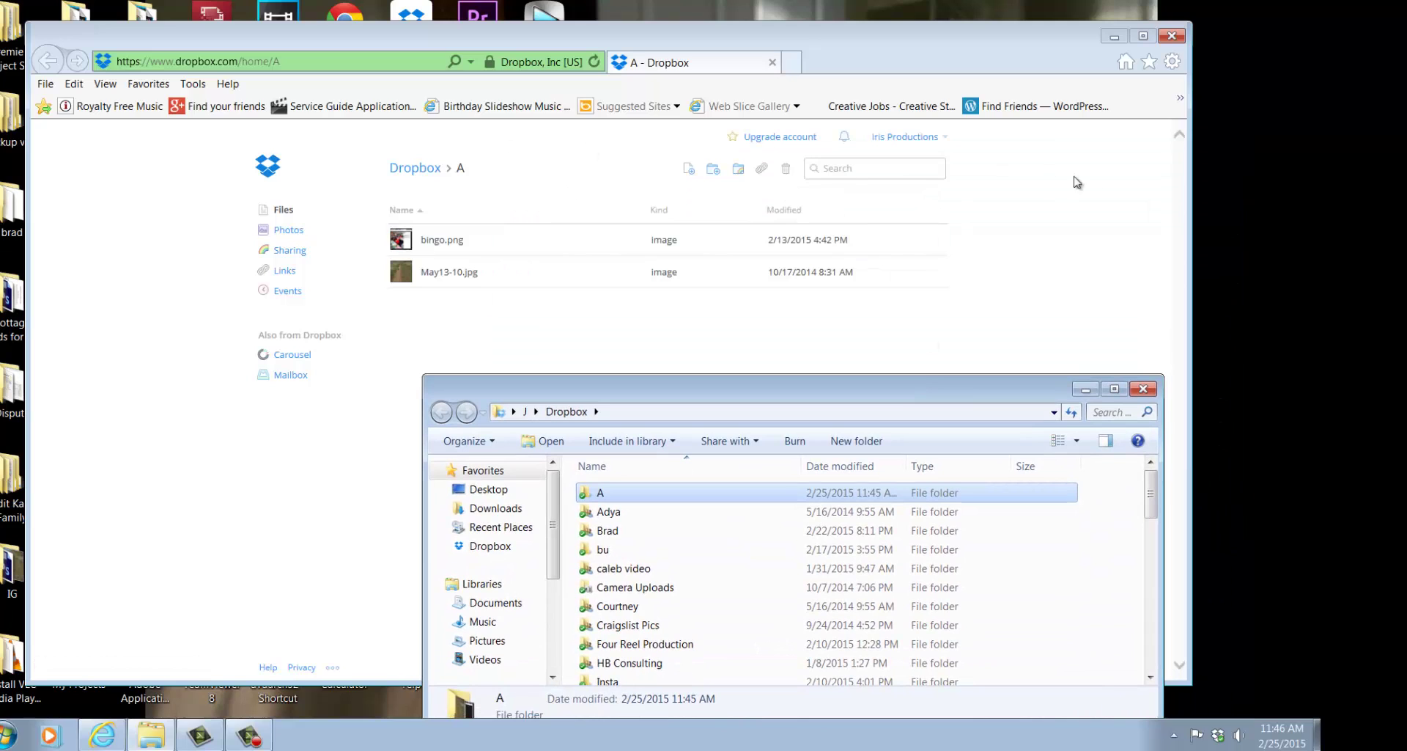
mouse_move(862, 51)
mouse_down()
mouse_move(865, 1)
mouse_move(873, 44)
mouse_up()
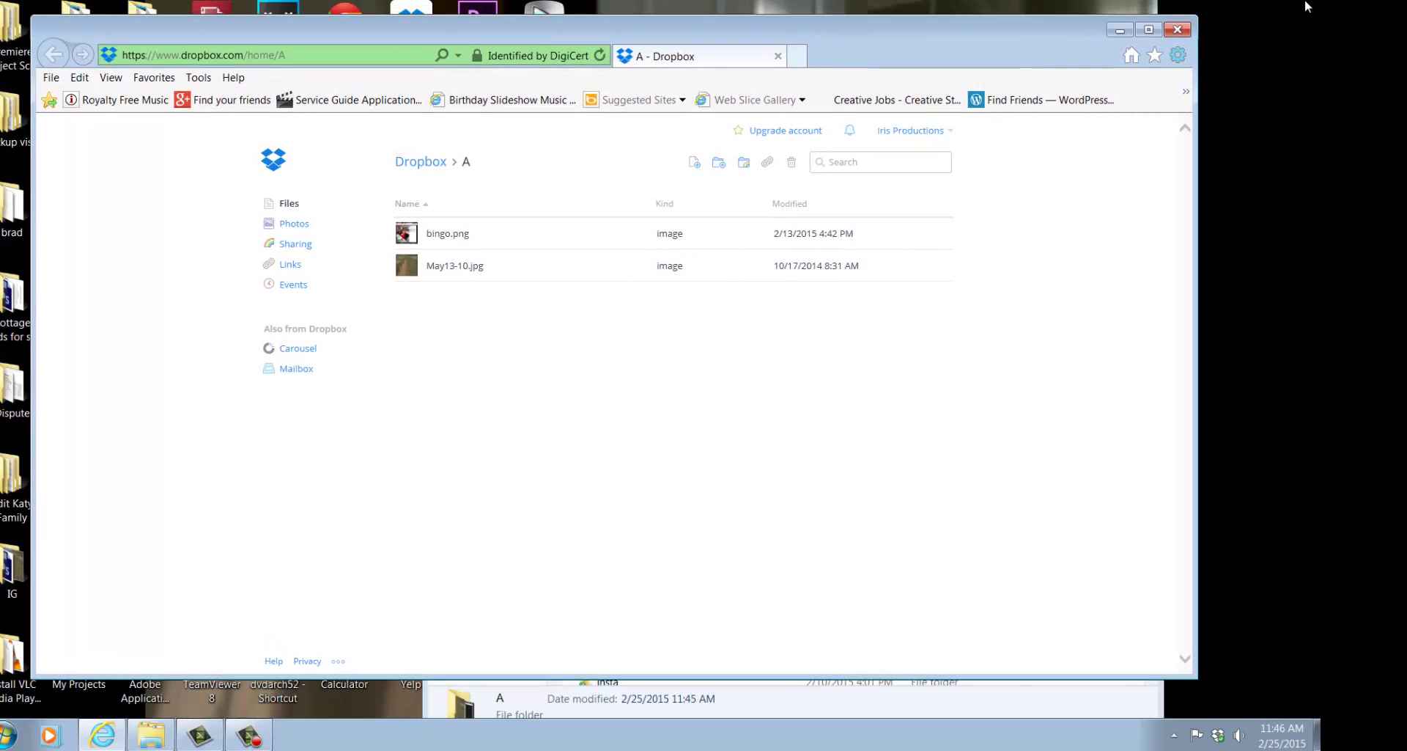
click(1178, 30)
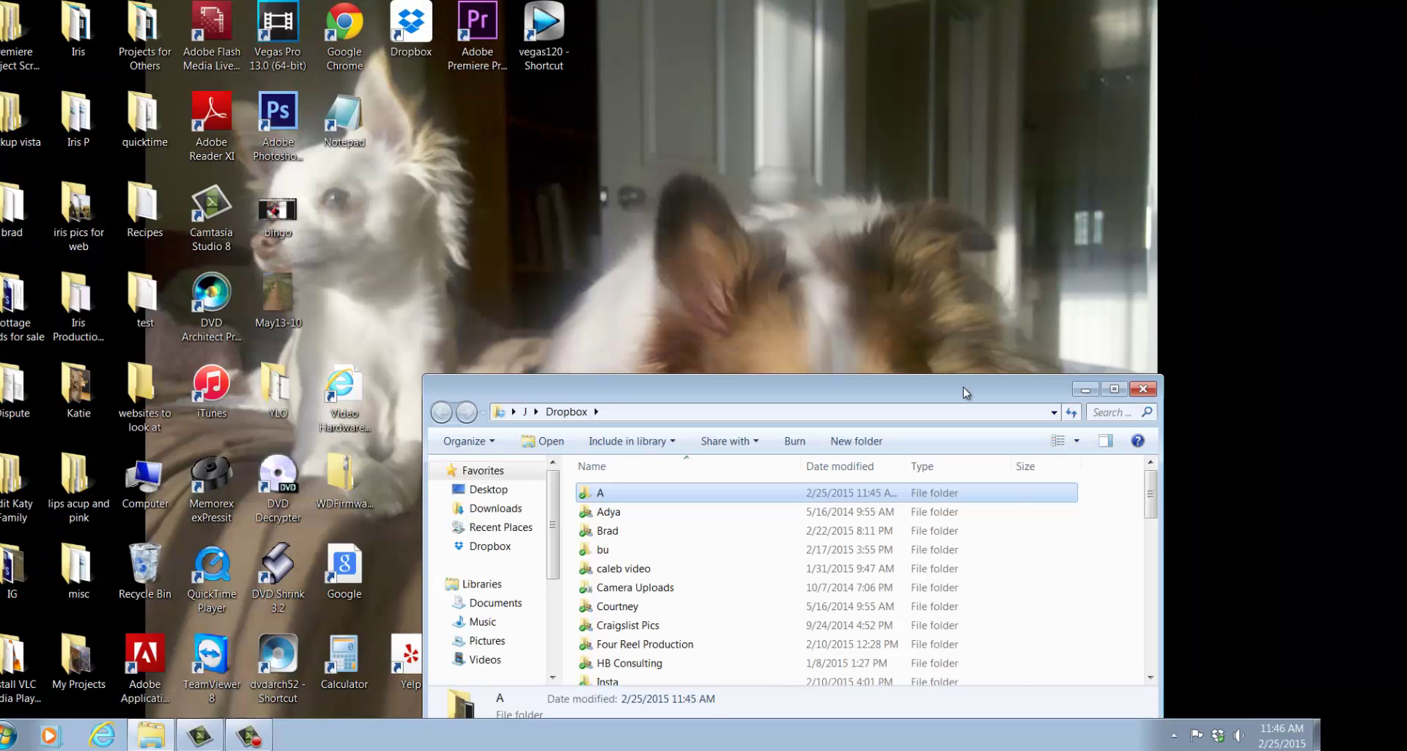
drag(965, 386, 885, 140)
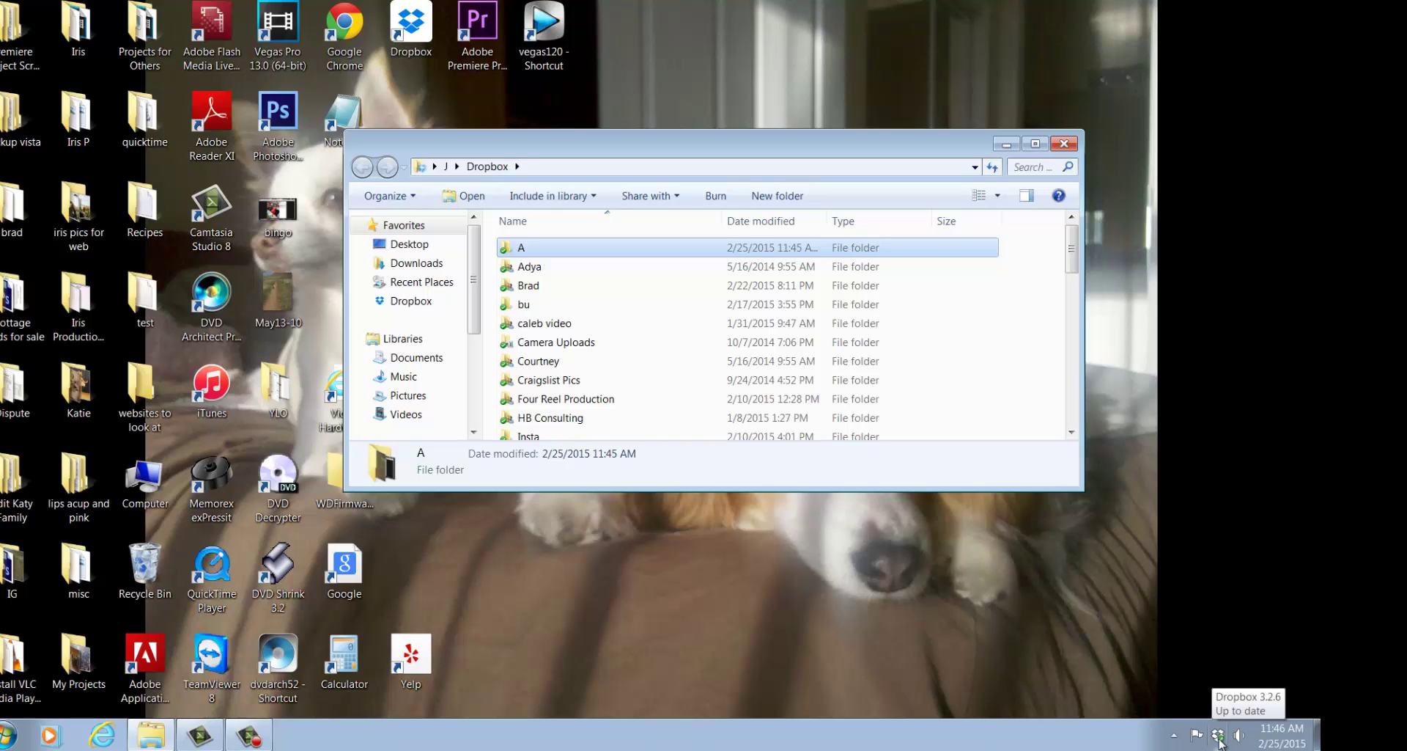
- Copy a Dropbox share link for folder A to the clipboard
mouse_move(532, 249)
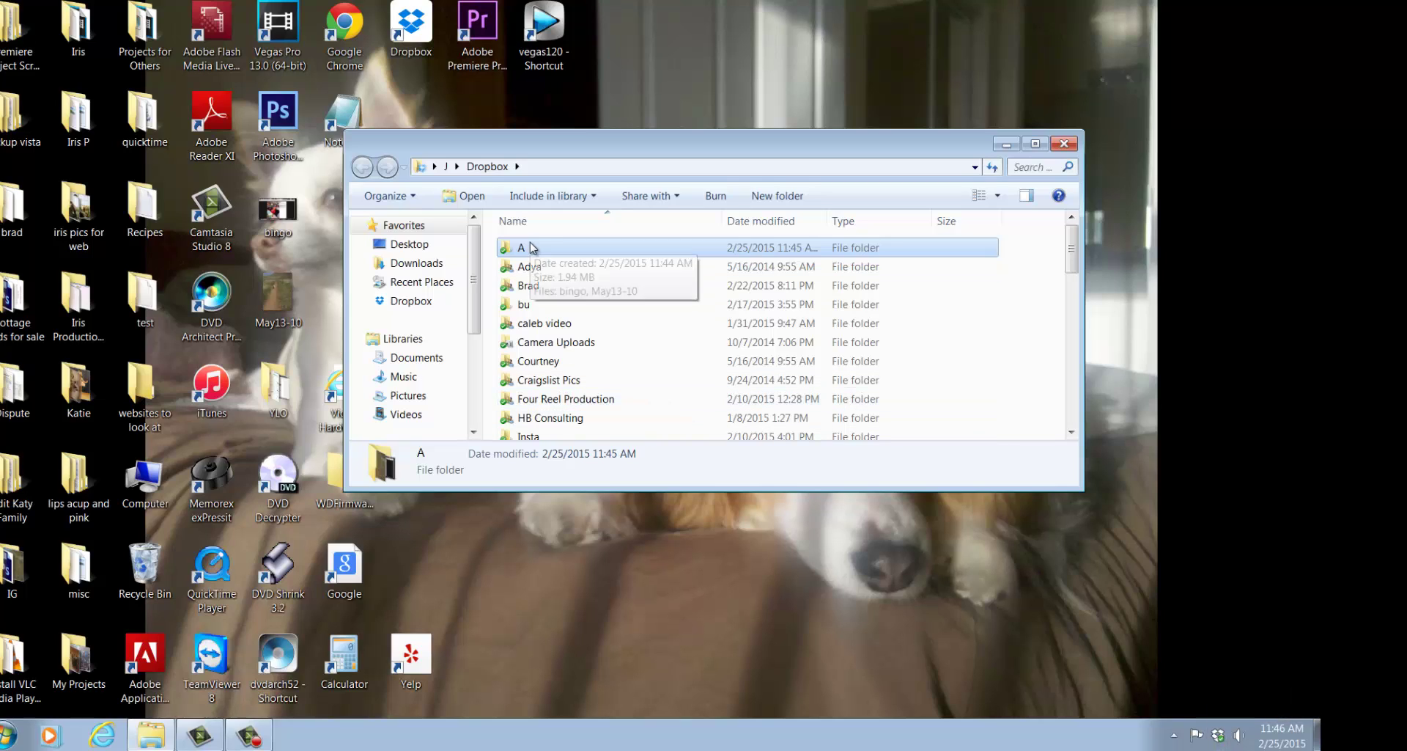
right_click(533, 249)
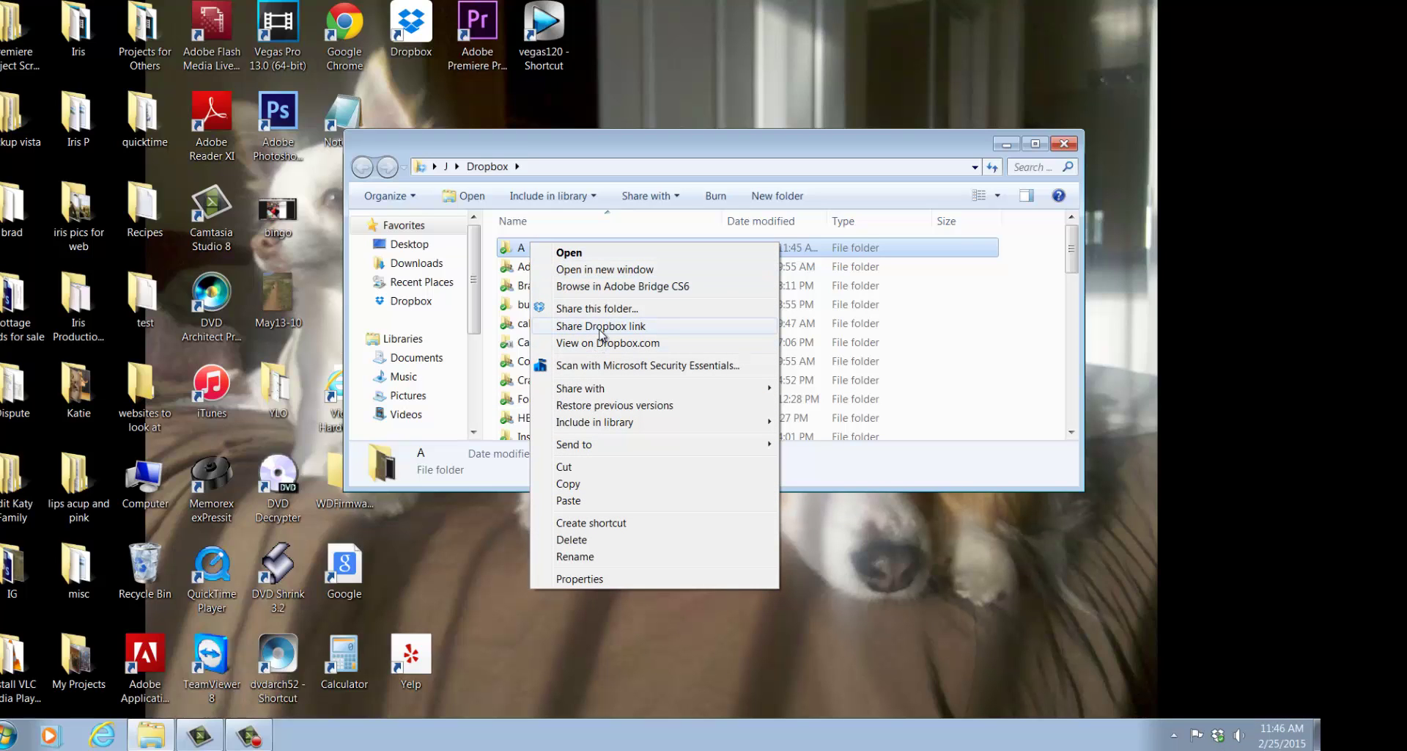
click(642, 328)
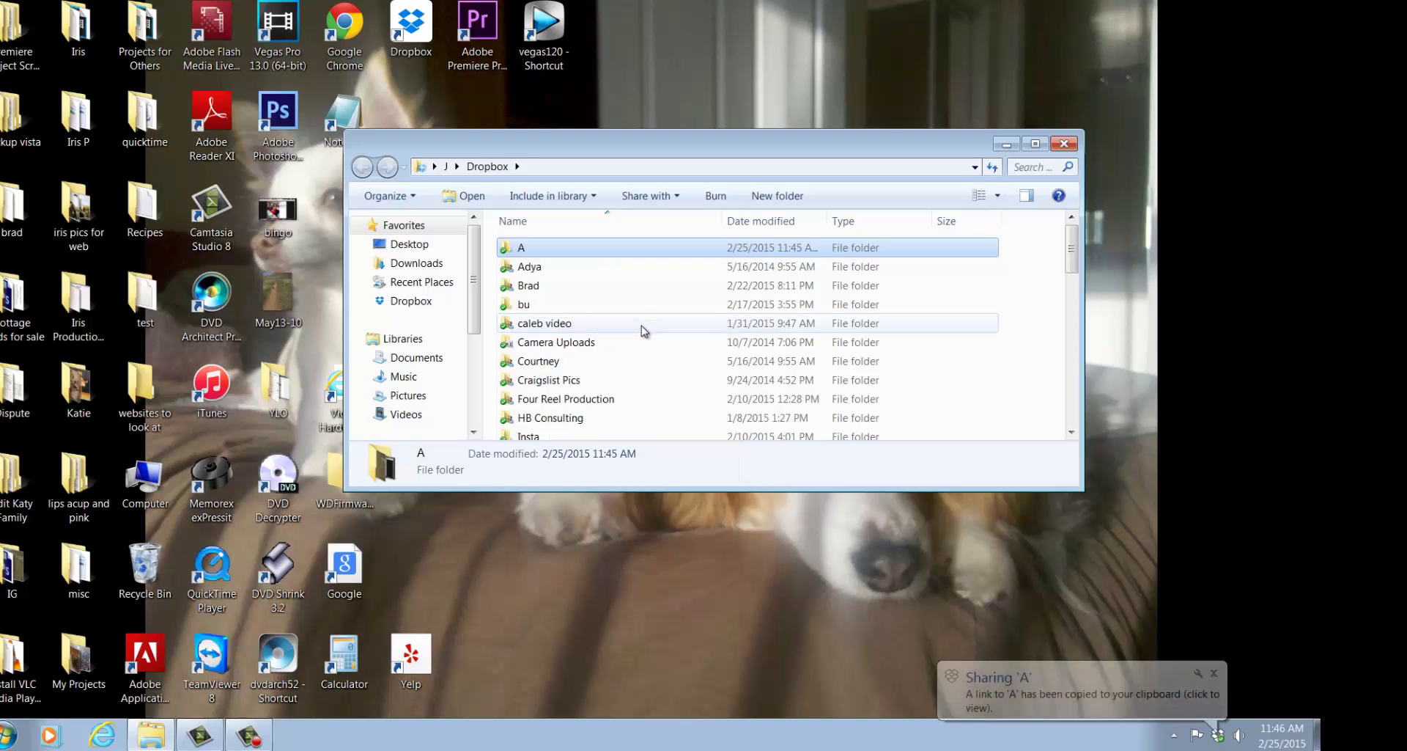
- Open the shared link to folder A in the browser to preview it, and close the browser window
click(1215, 720)
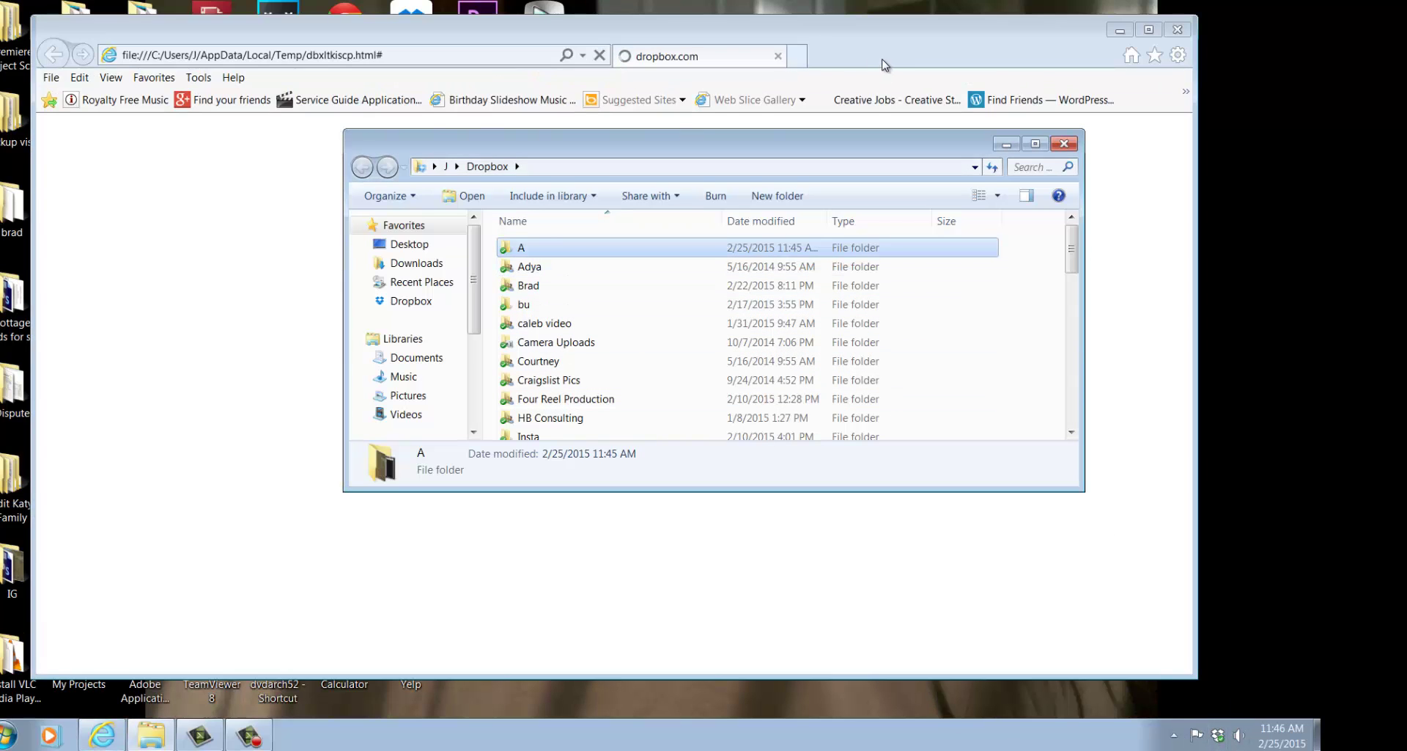
click(896, 59)
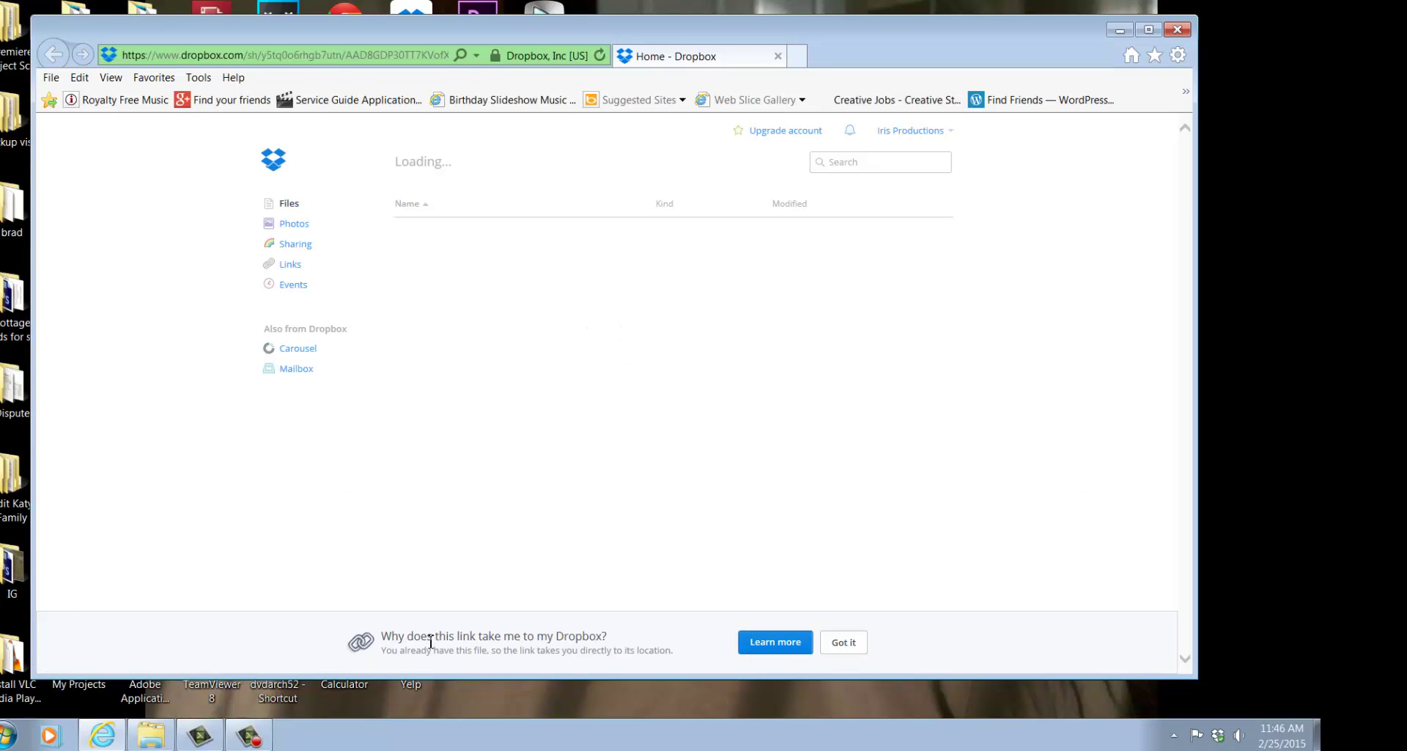
click(1176, 30)
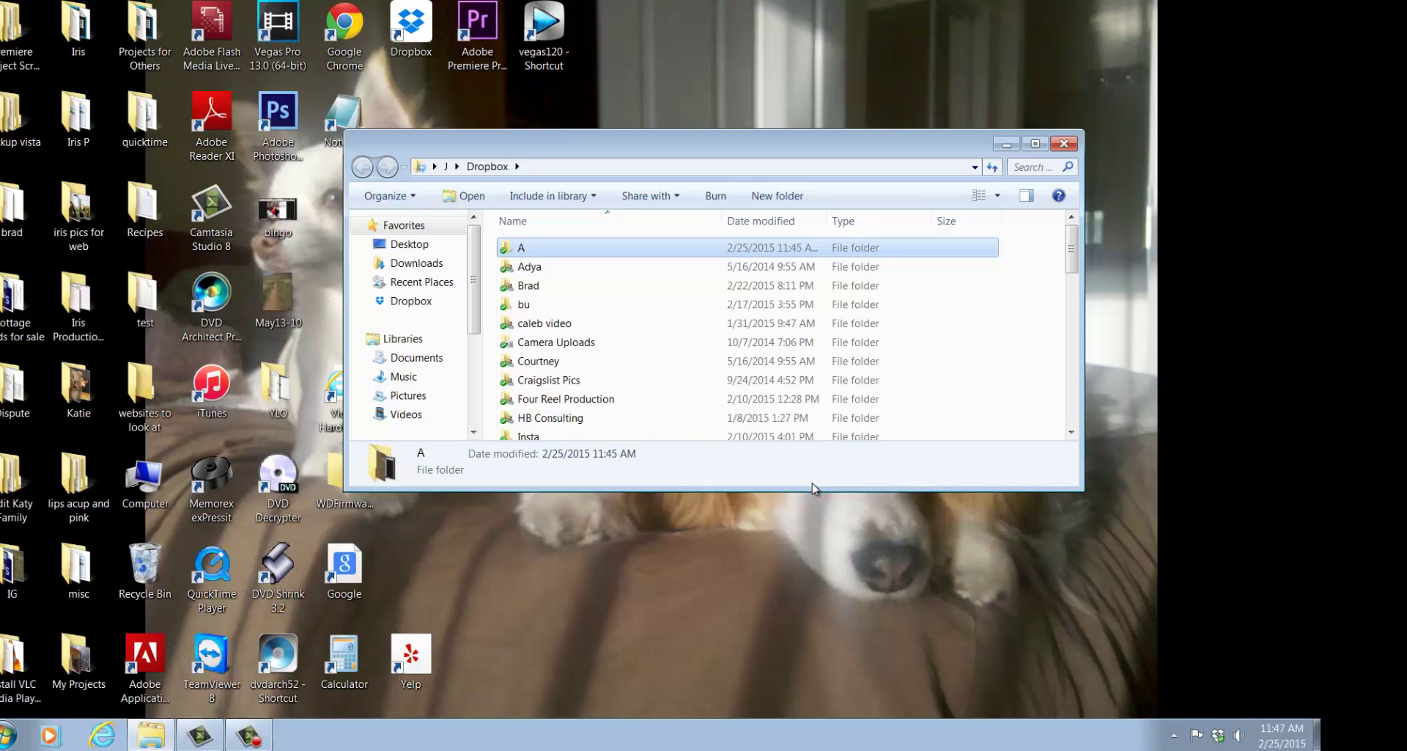
- Start sharing Dropbox folder A with others and enter the invited member's e-mail address
right_click(568, 251)
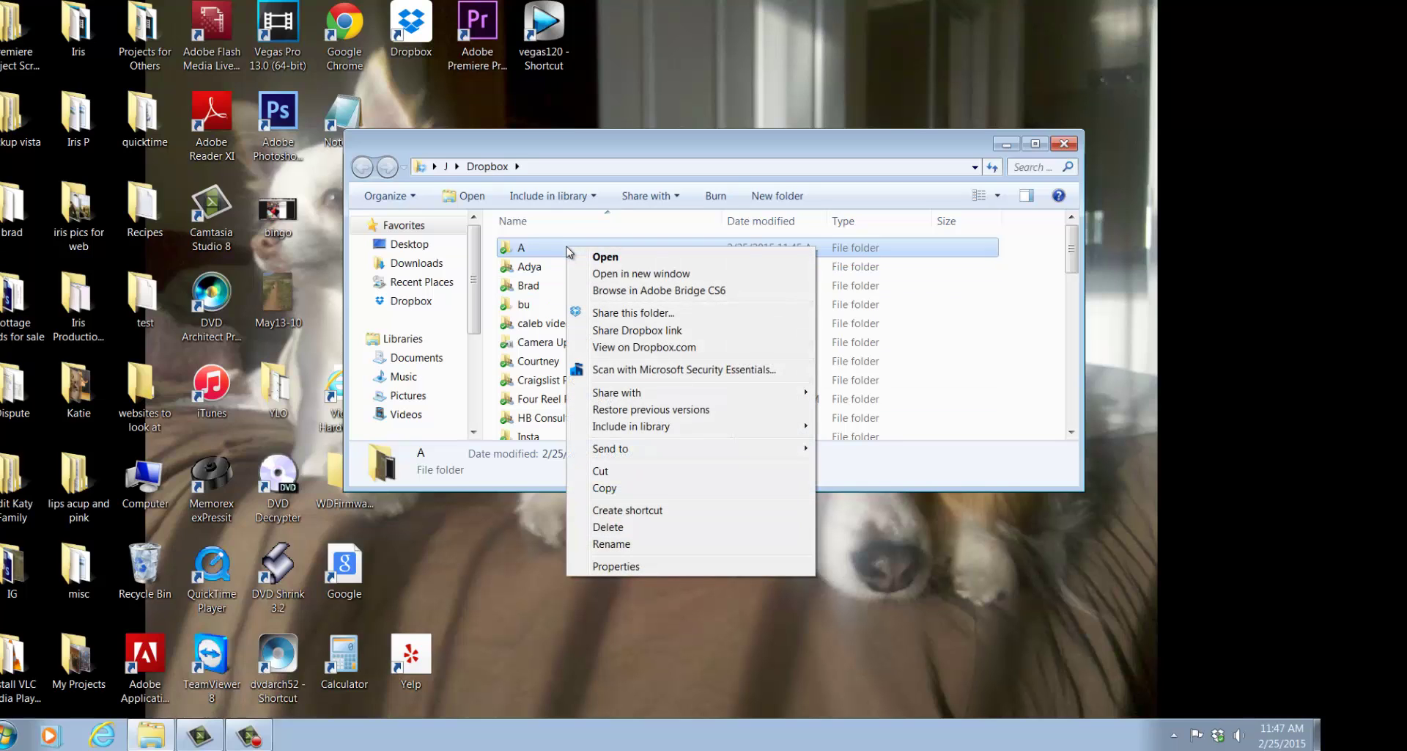
click(627, 314)
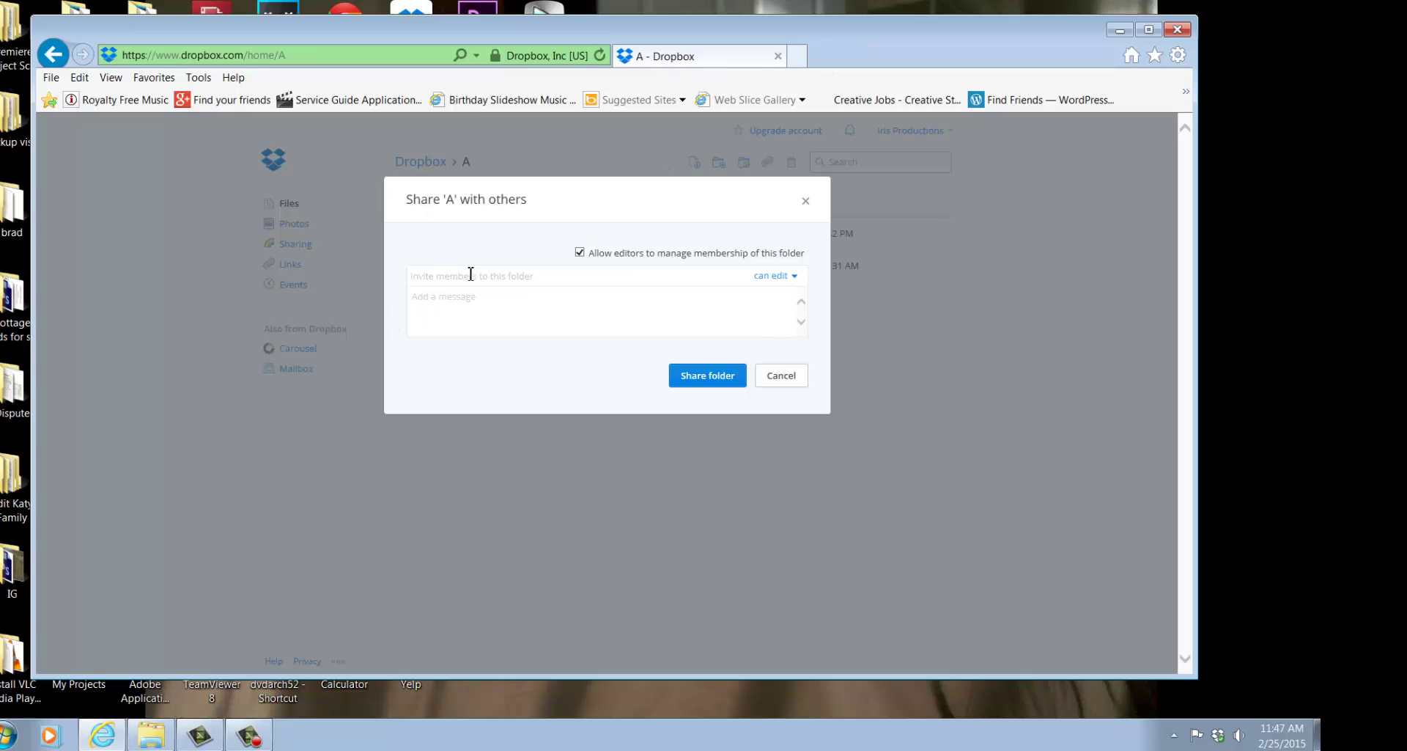
text(sipping)
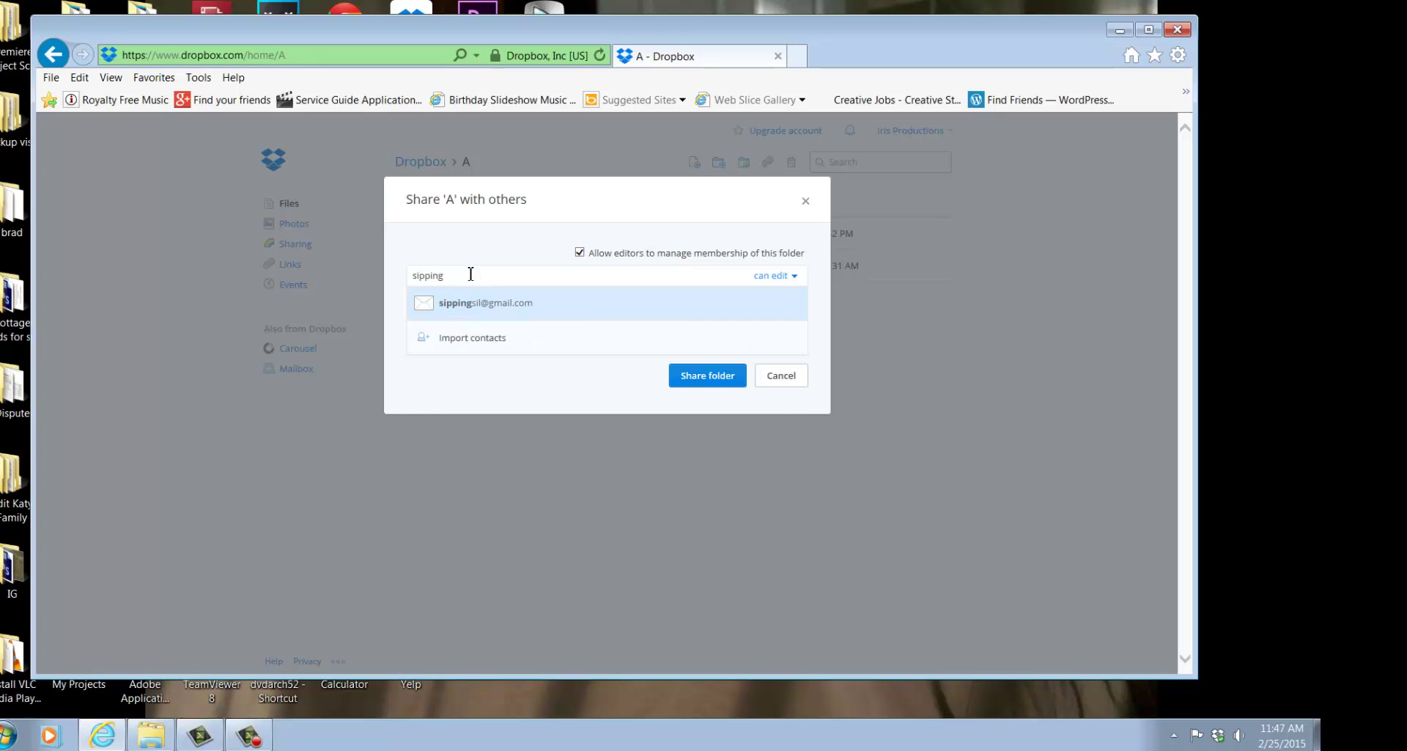
click(490, 307)
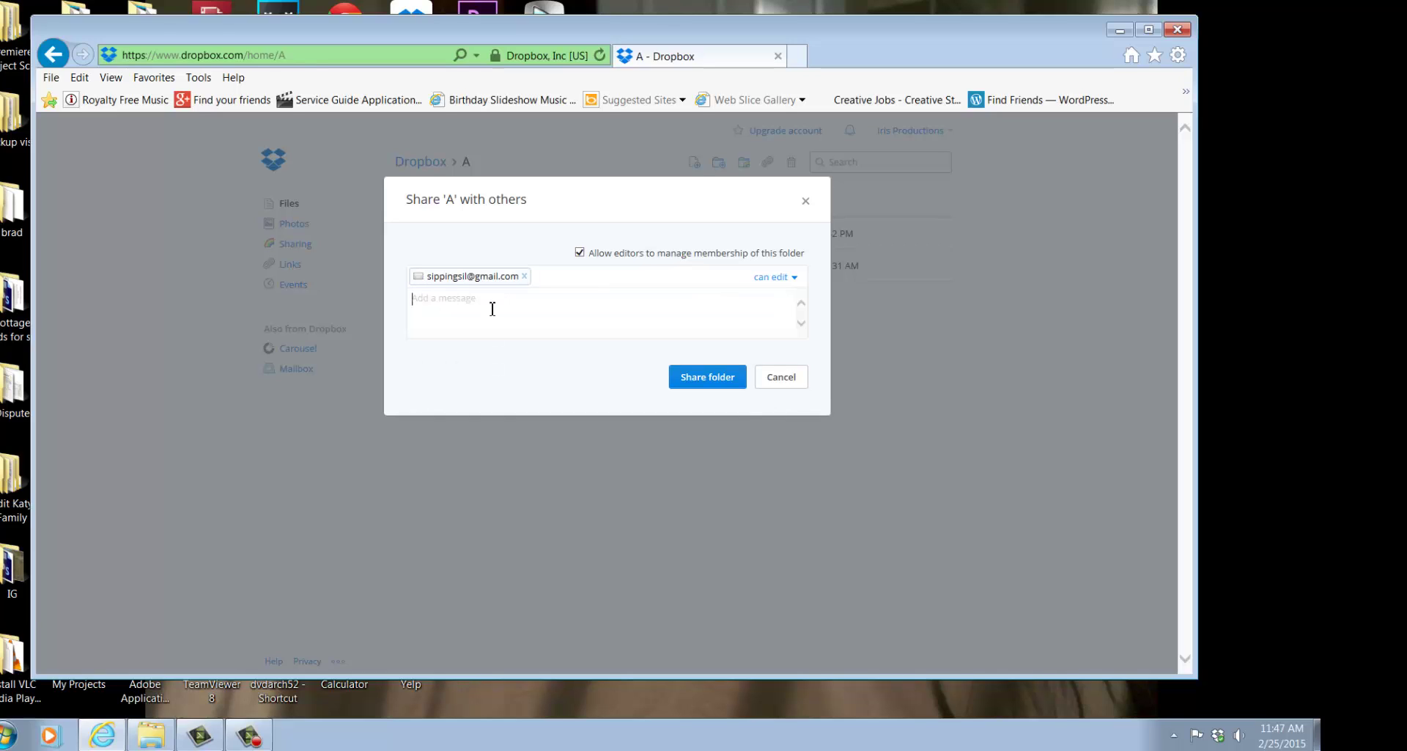
- Write the invitation message "hey want to see this file" for the shared folder
text(hey wanth)
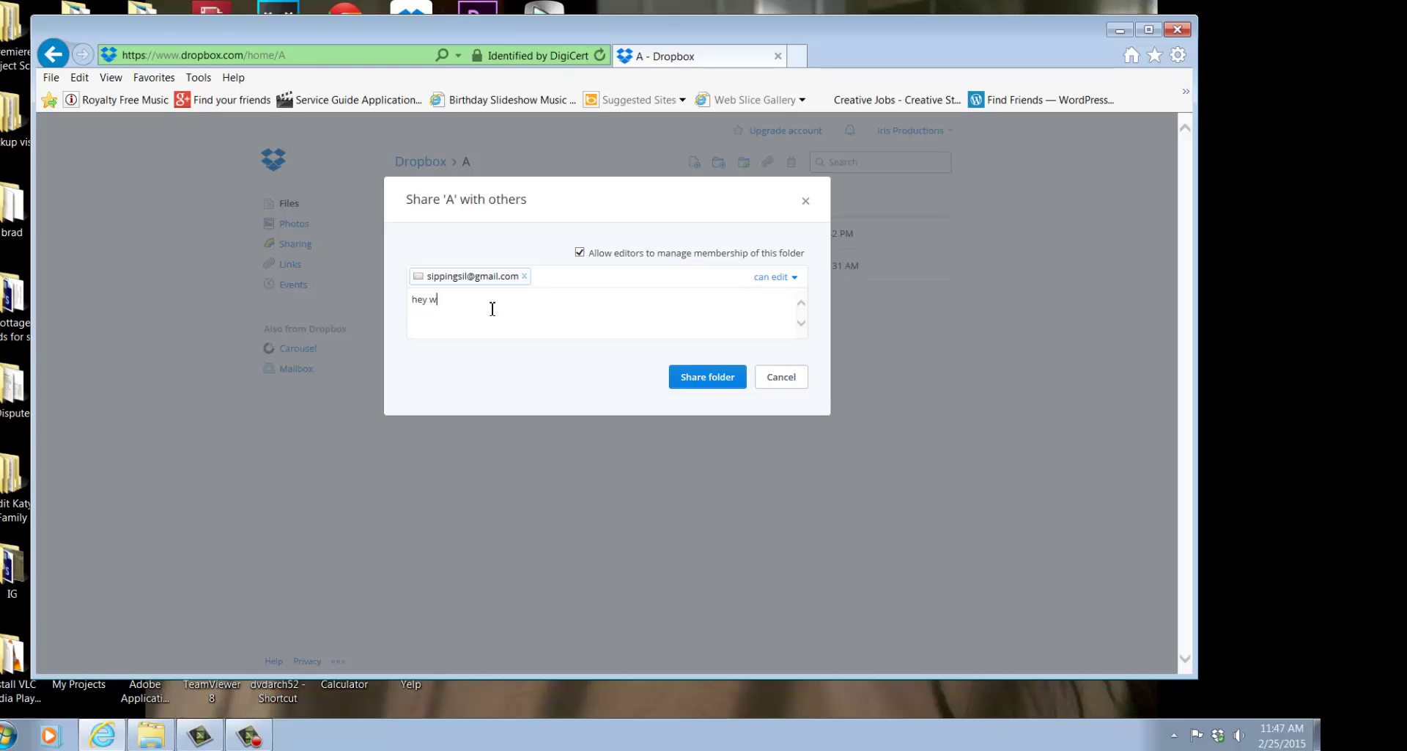
key(BackSpace)
key(BackSpace)
key(BackSpace)
text(nt to see this file)
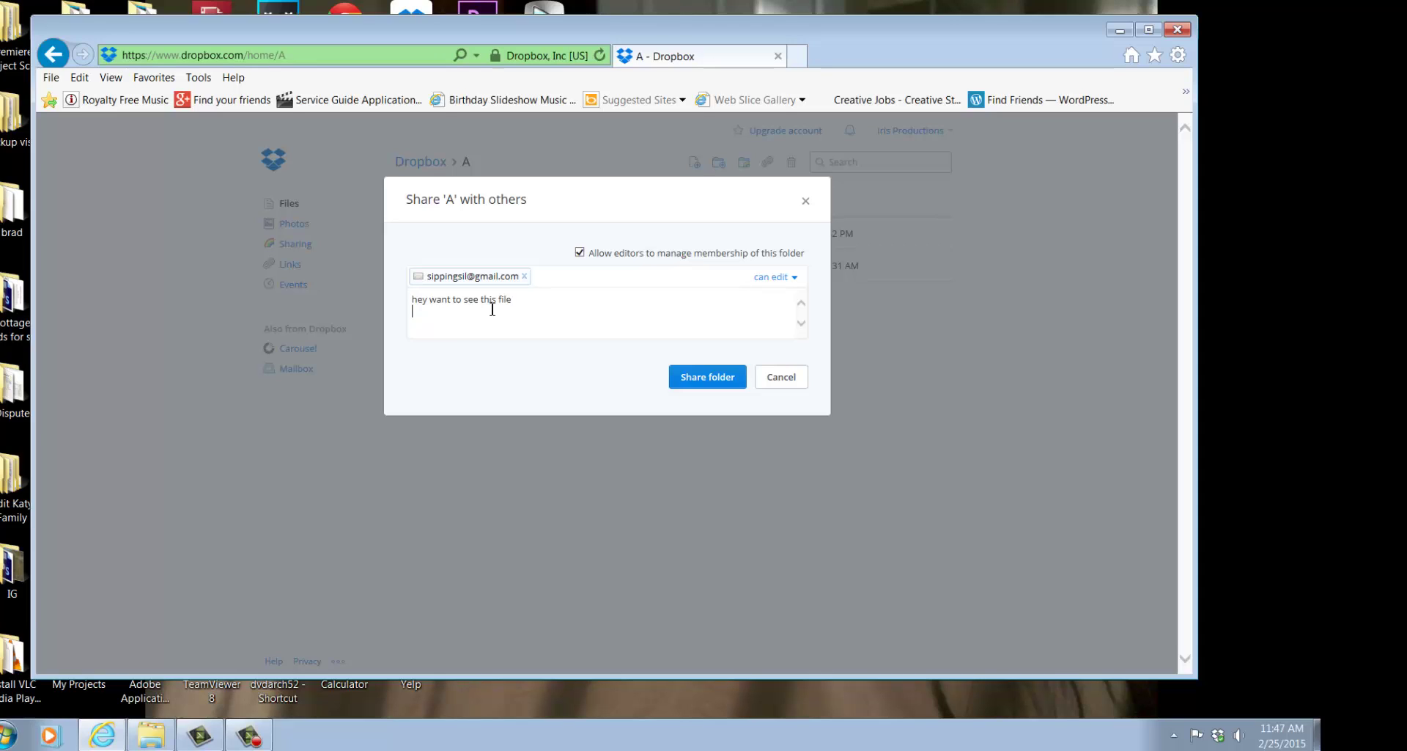
- Give the invitee the "can edit" permission and keep editors allowed to manage membership of the folder
click(769, 278)
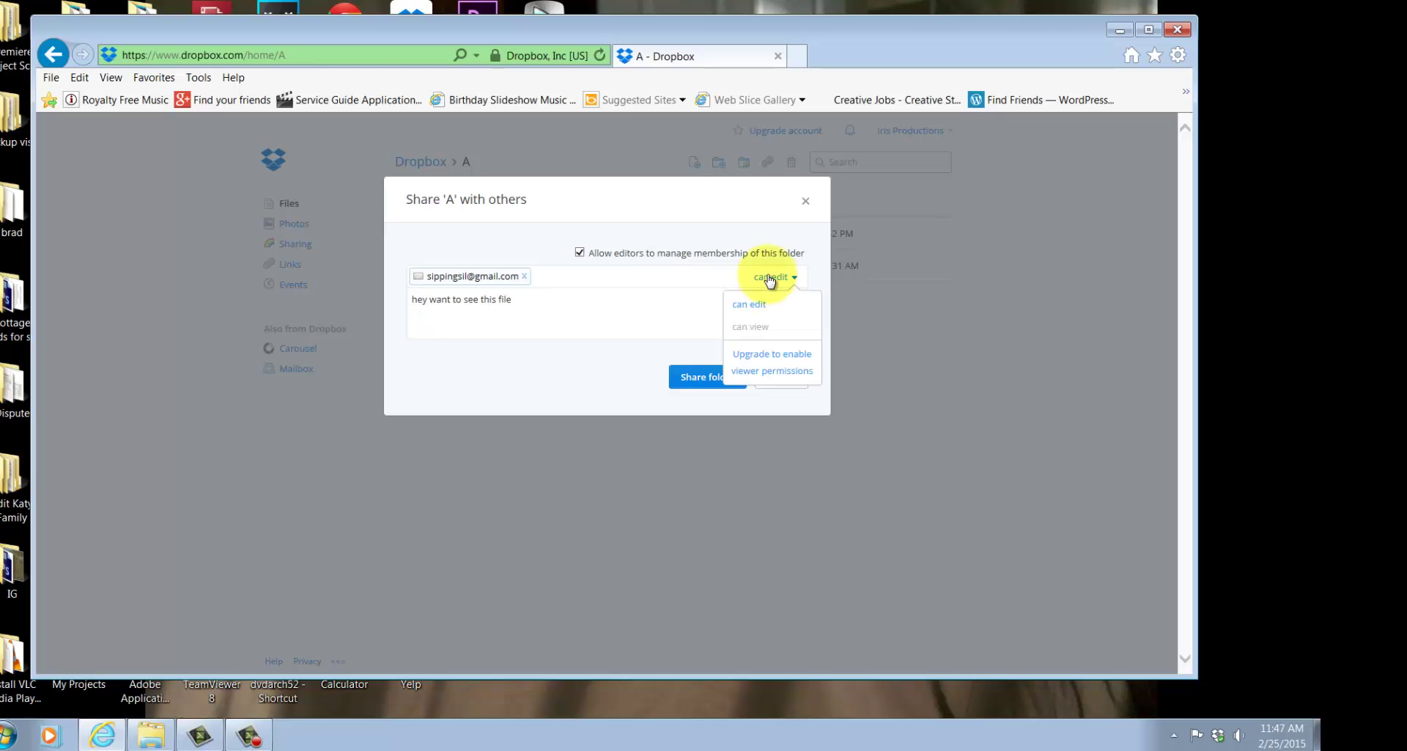
click(761, 305)
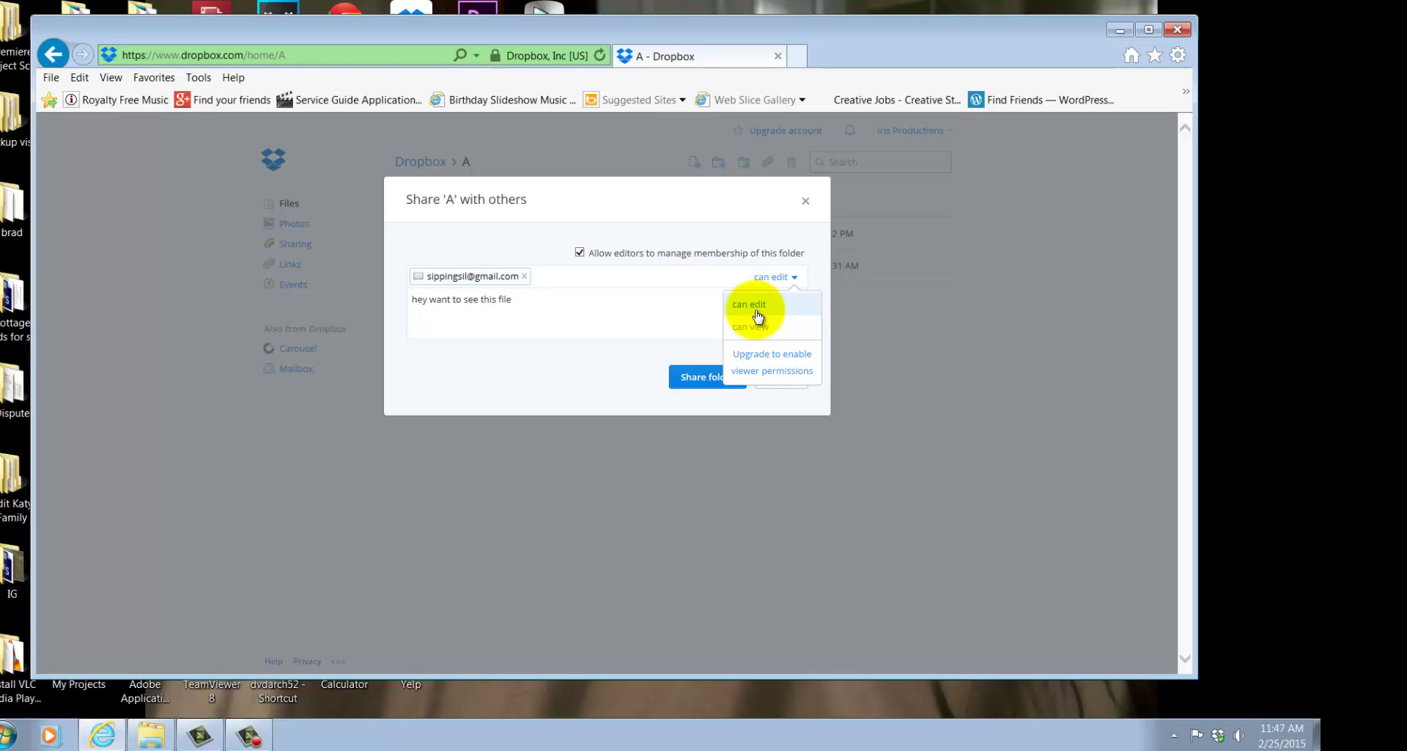
click(758, 312)
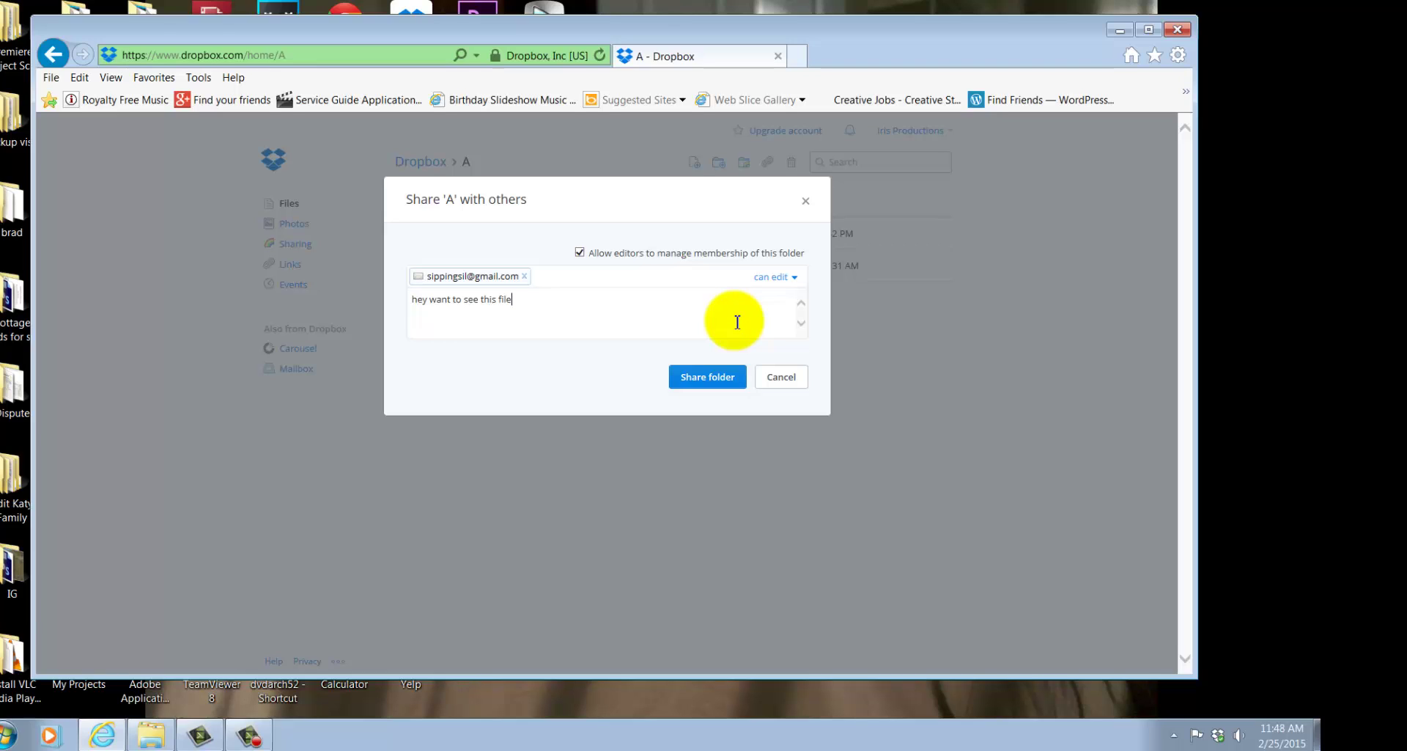
click(579, 253)
click(580, 254)
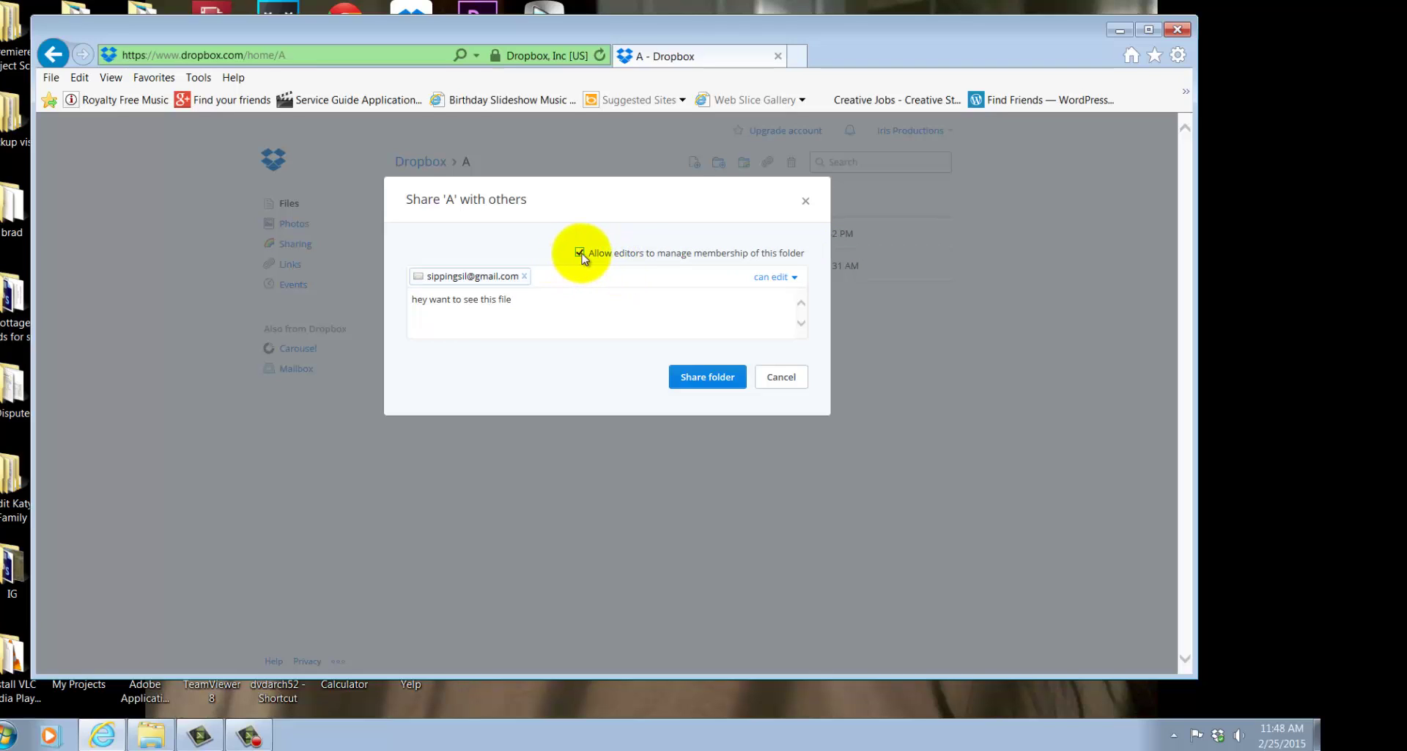
- Share folder A with the invitee, and close the browser and the Dropbox folder window
click(703, 381)
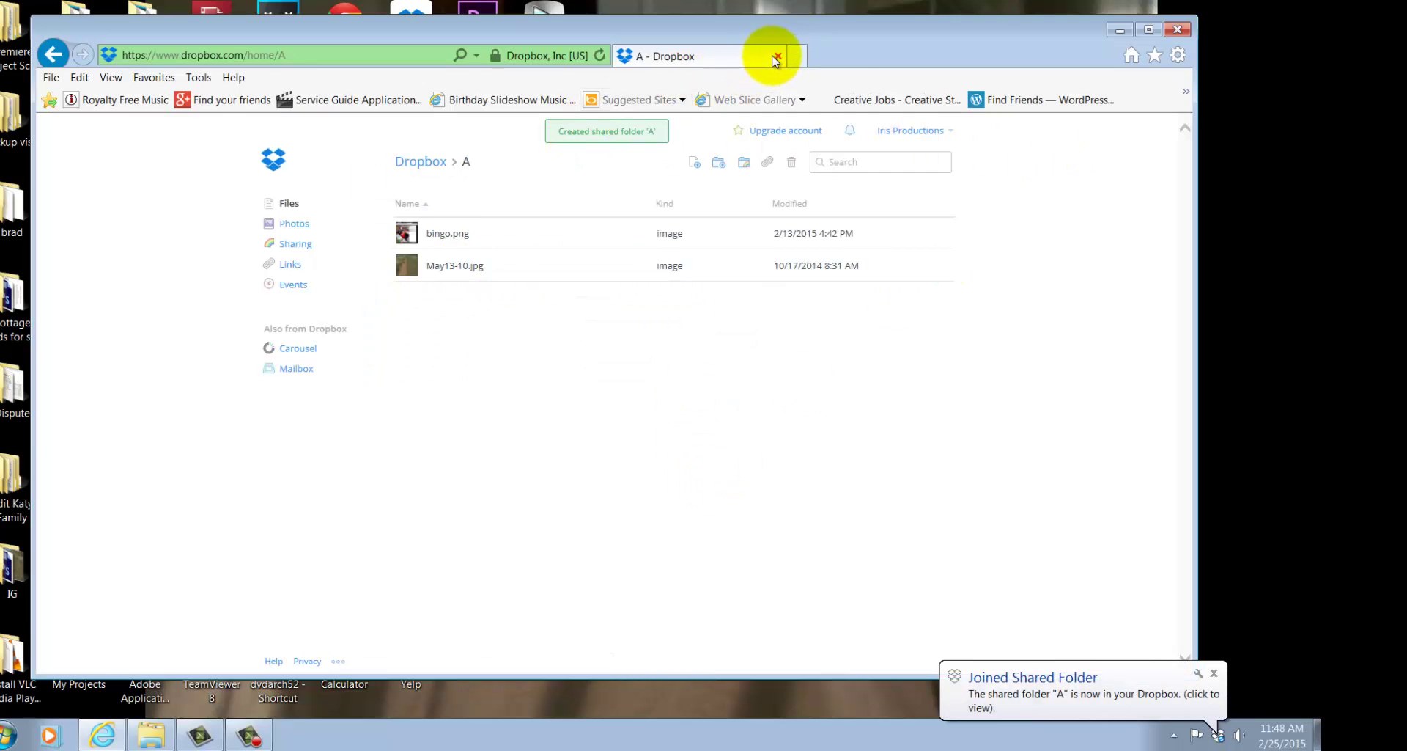
click(1178, 29)
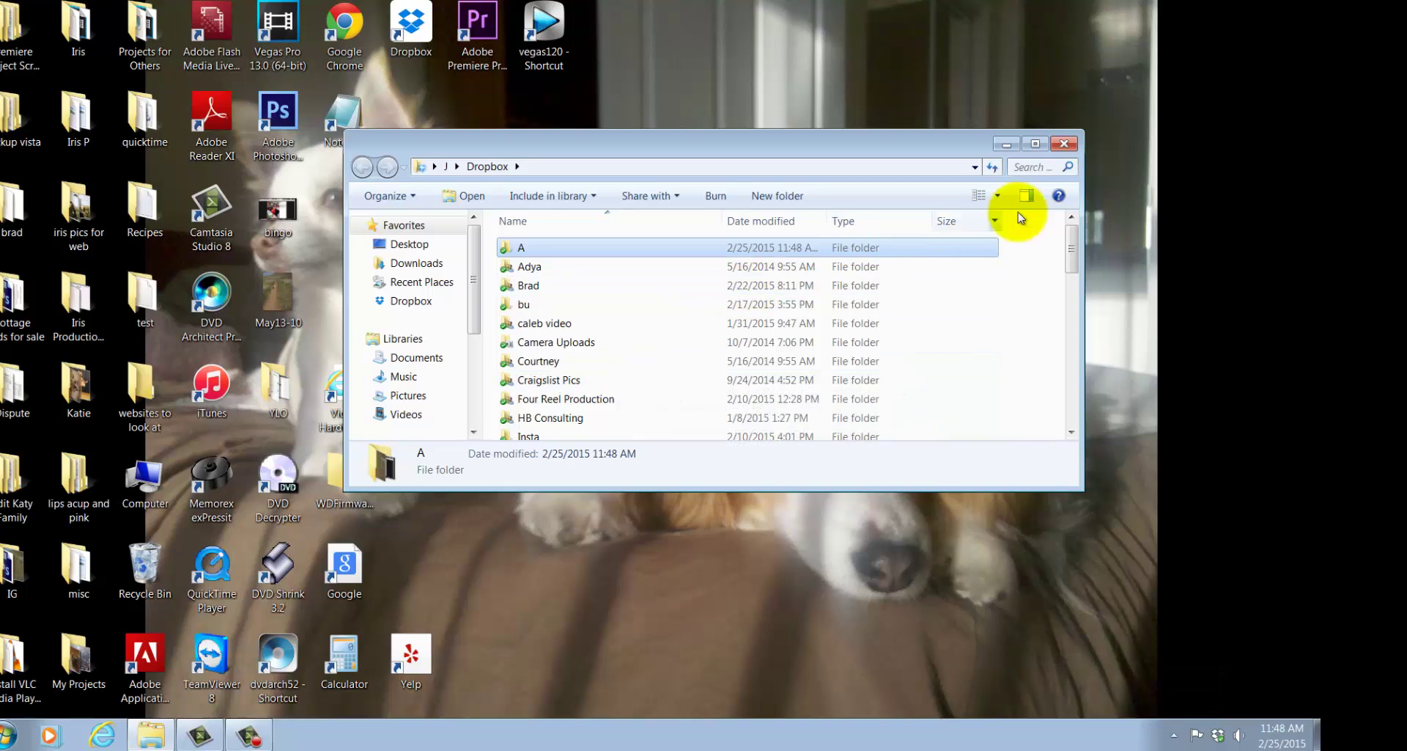
click(1063, 144)
- Examine Dropbox's sync status and recently changed files from its notification area icon, and close the pop-up
click(1219, 736)
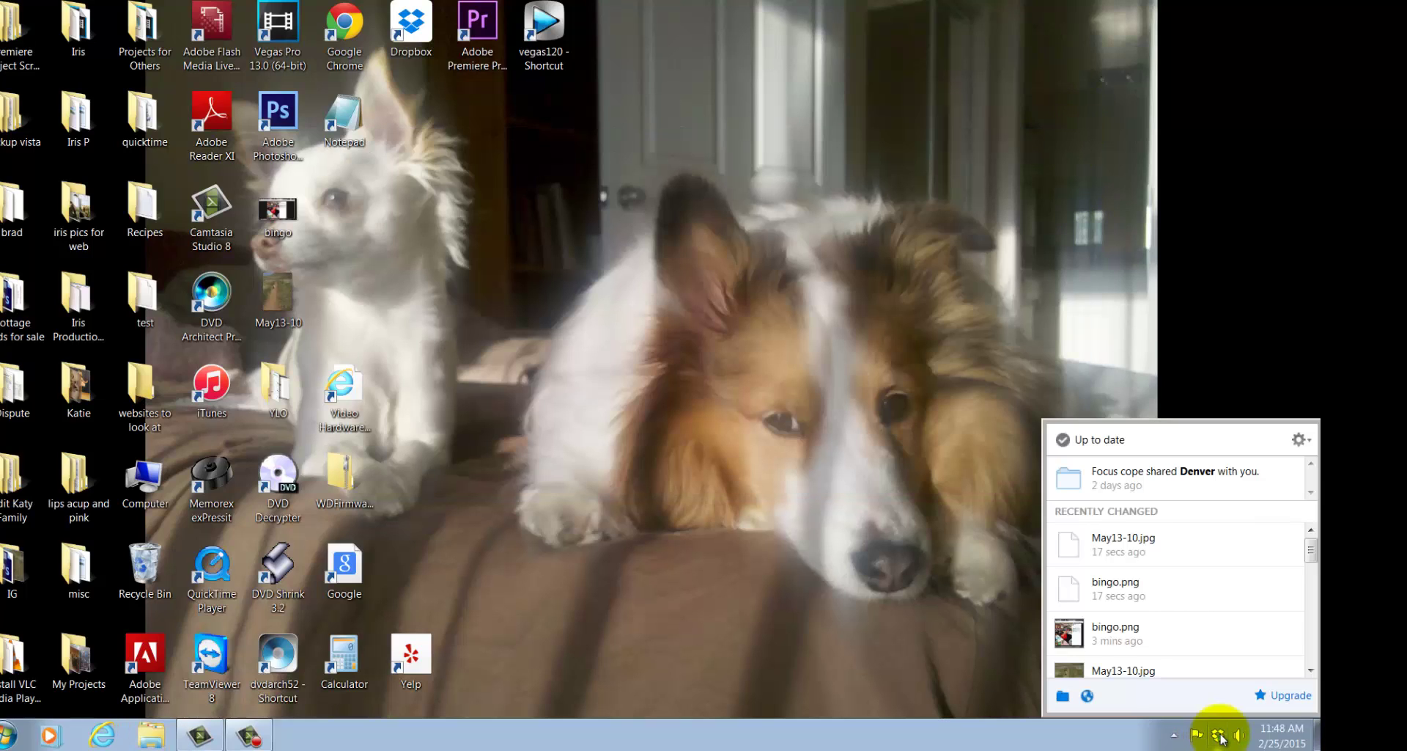
click(1089, 733)
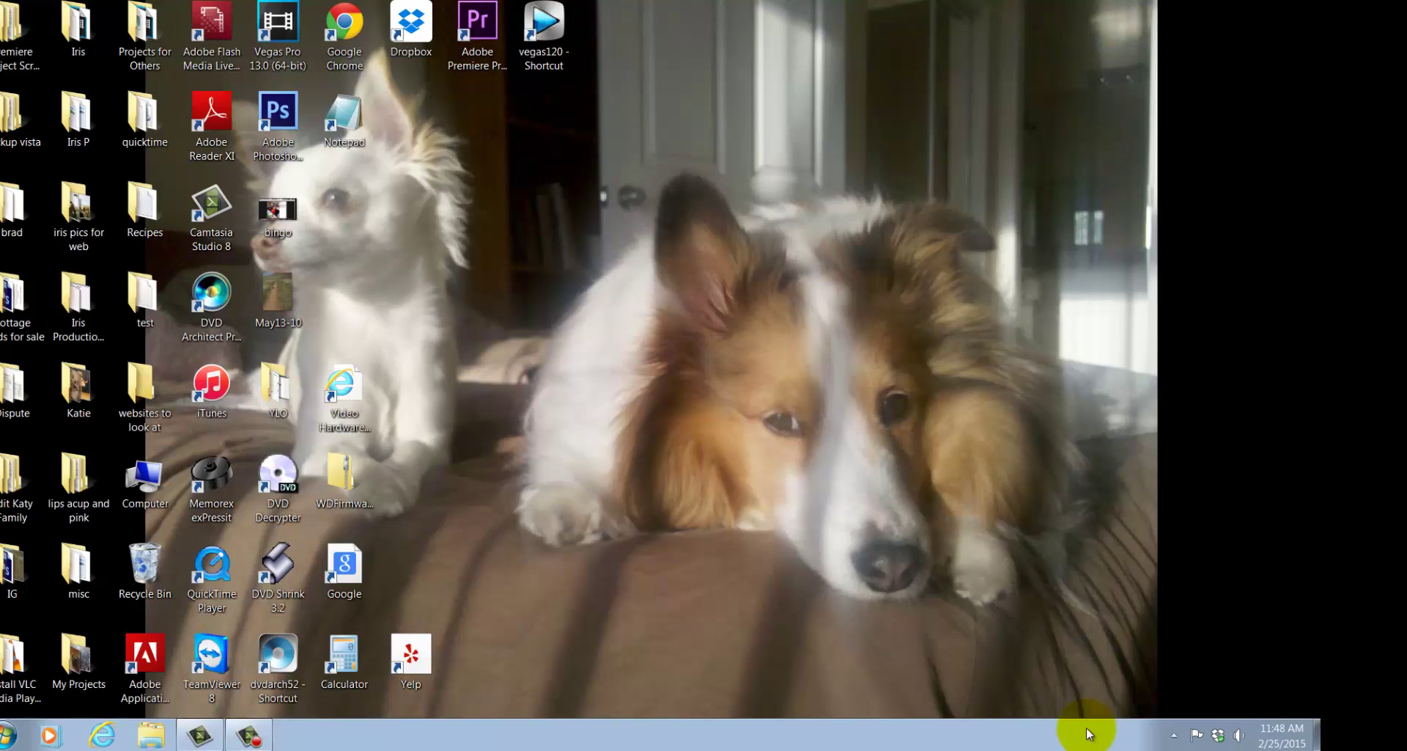
mouse_move(1219, 739)
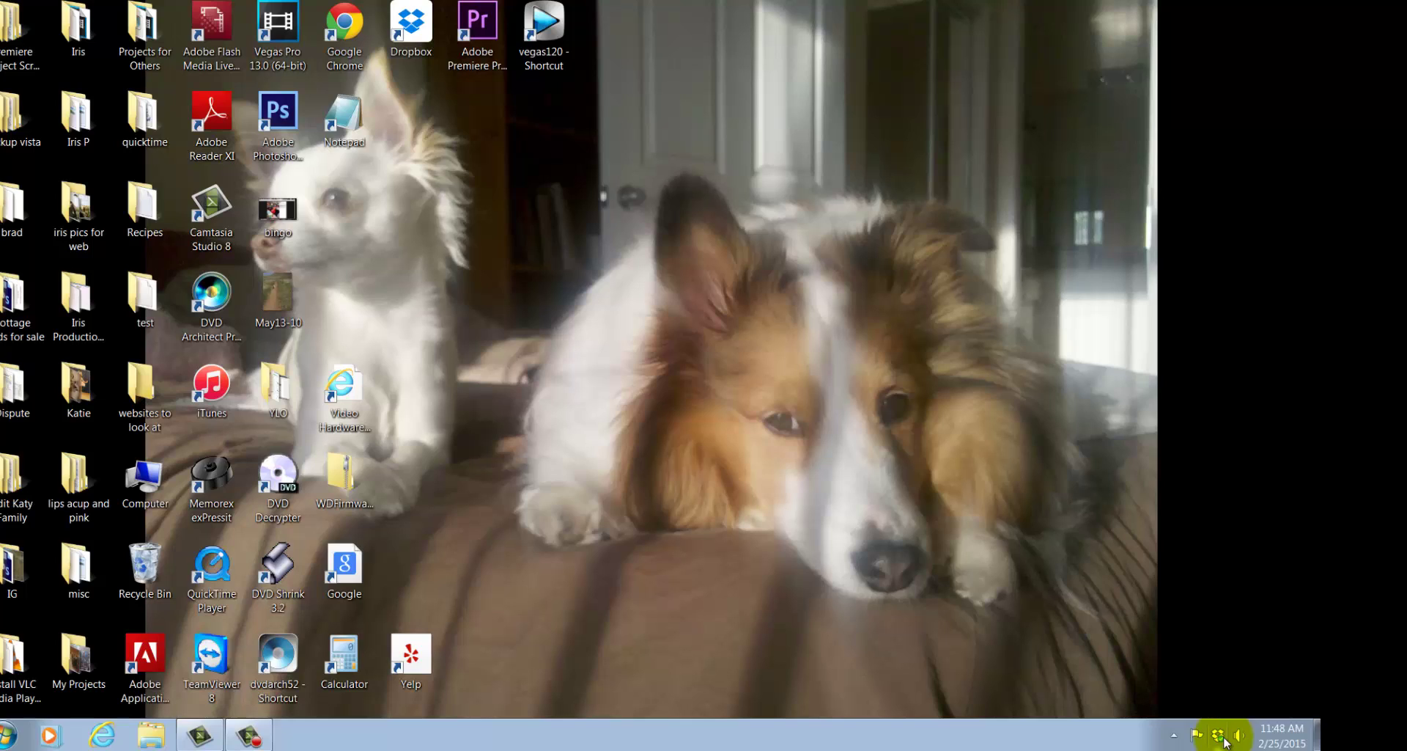
click(1220, 738)
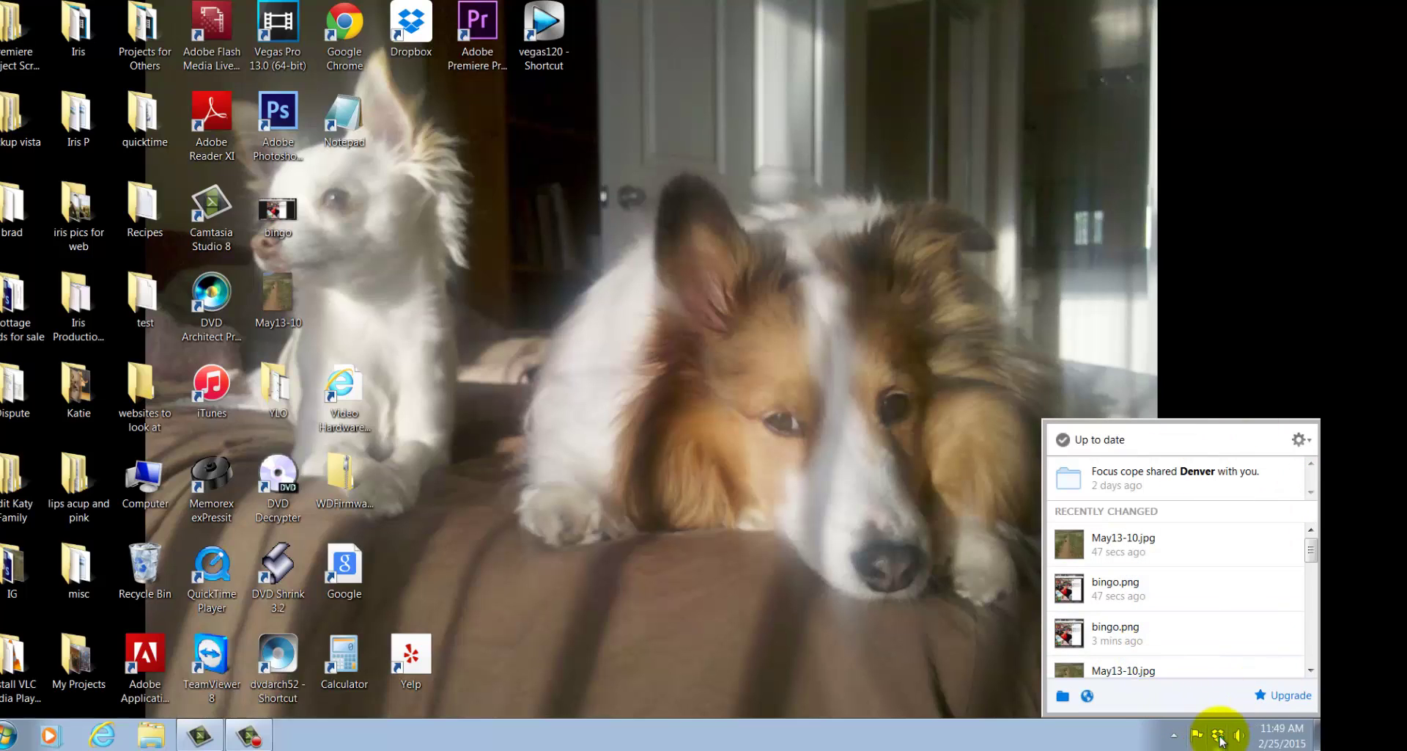
mouse_move(1292, 568)
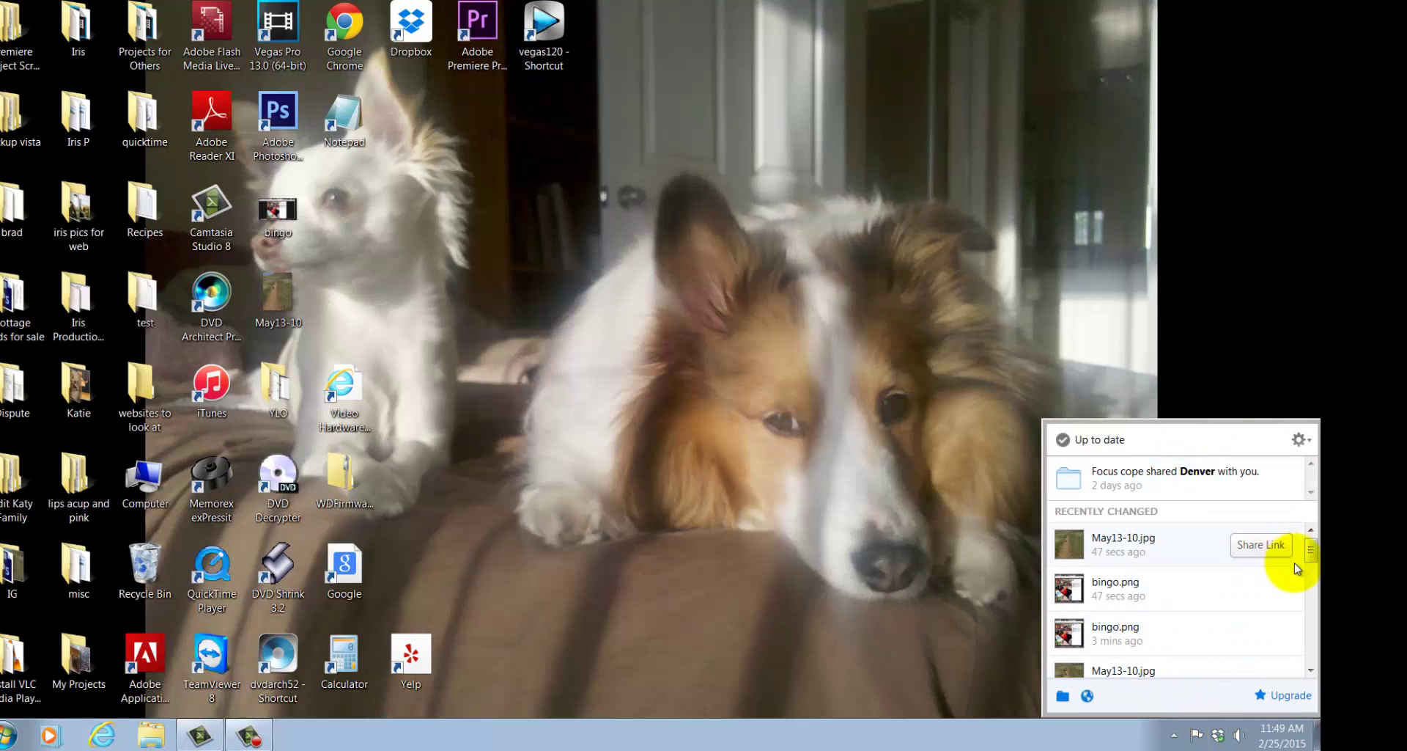
drag(1312, 547, 1297, 443)
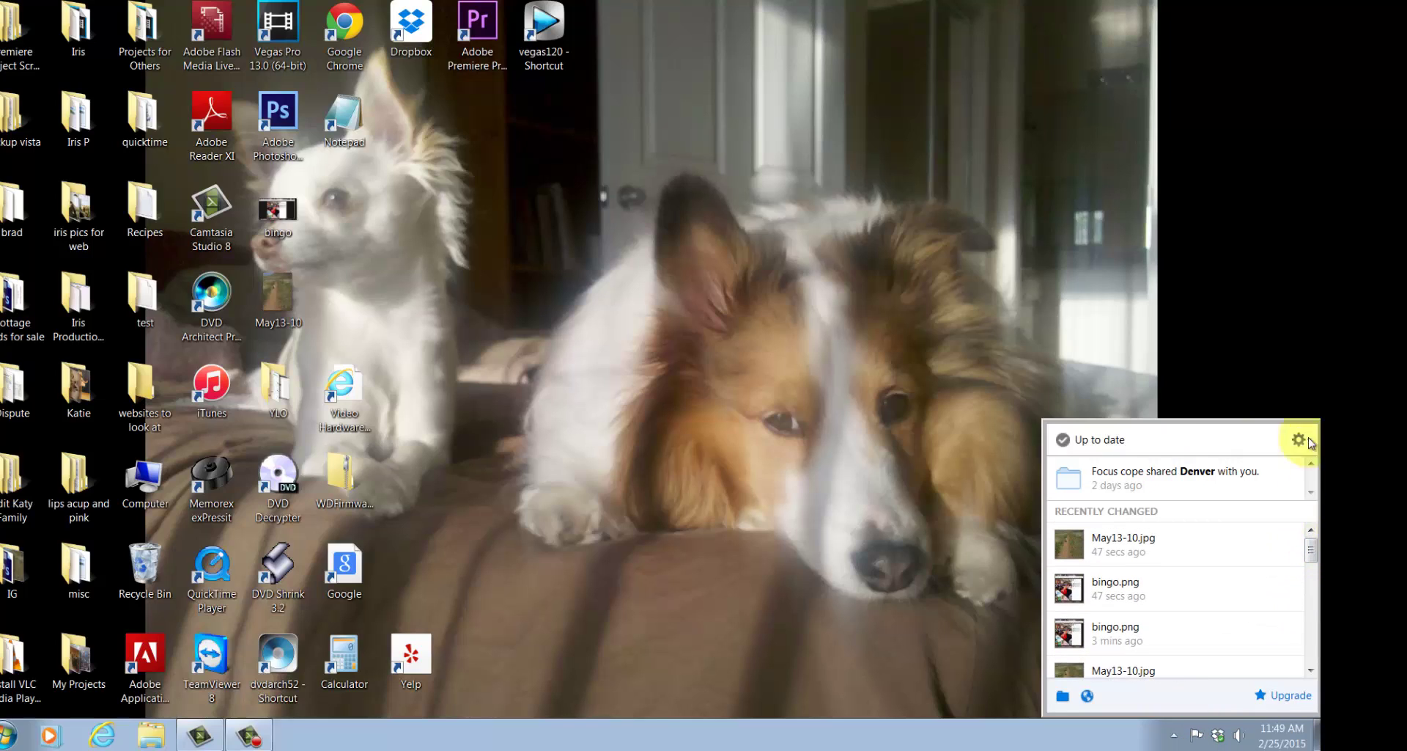
click(1197, 359)
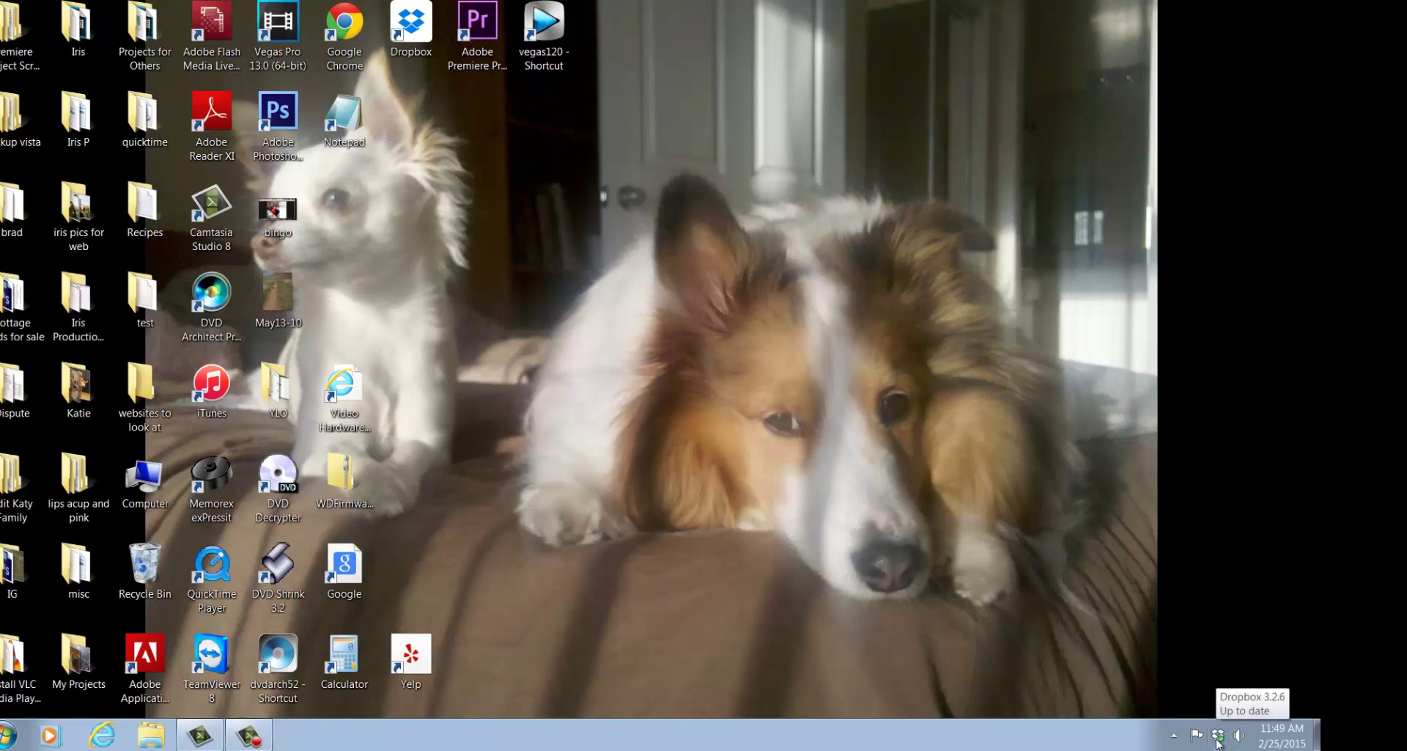